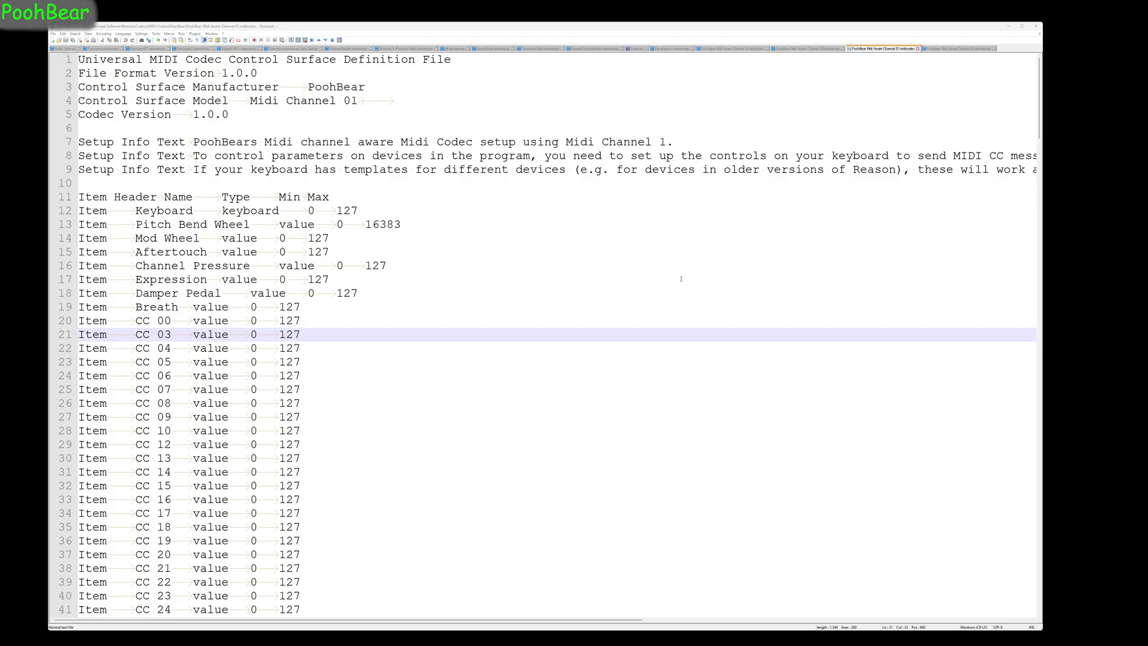
Step: Scroll through the Midi Channel 01 codec's Map entries down to CC 127 on line 280
scroll(681, 279, down, 8)
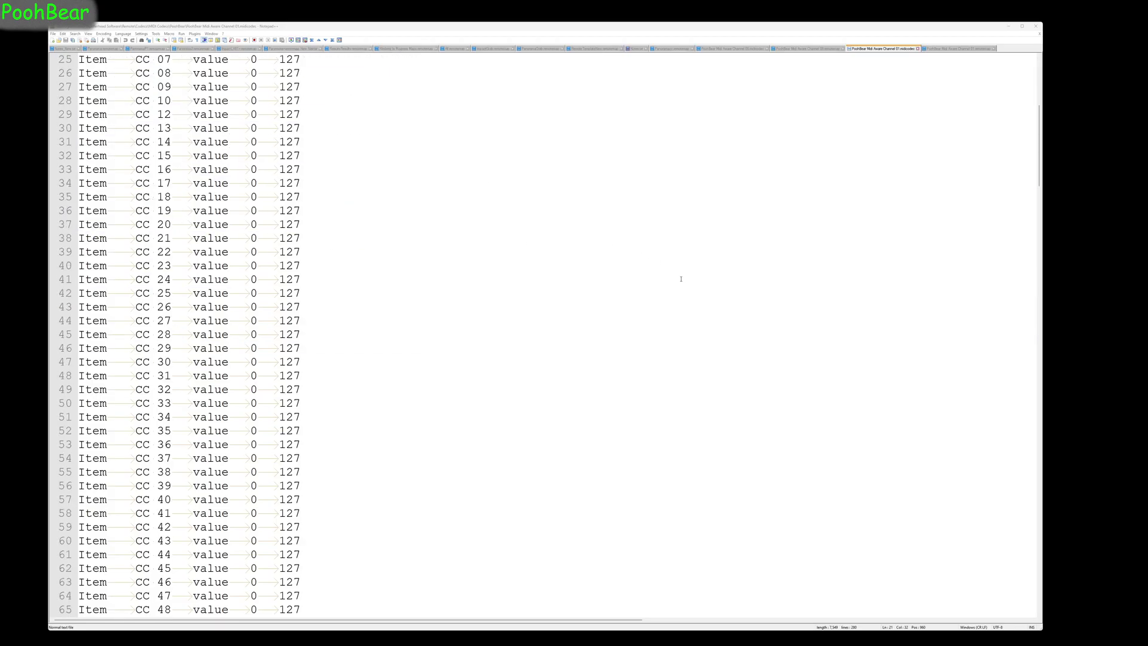
scroll(681, 279, down, 20)
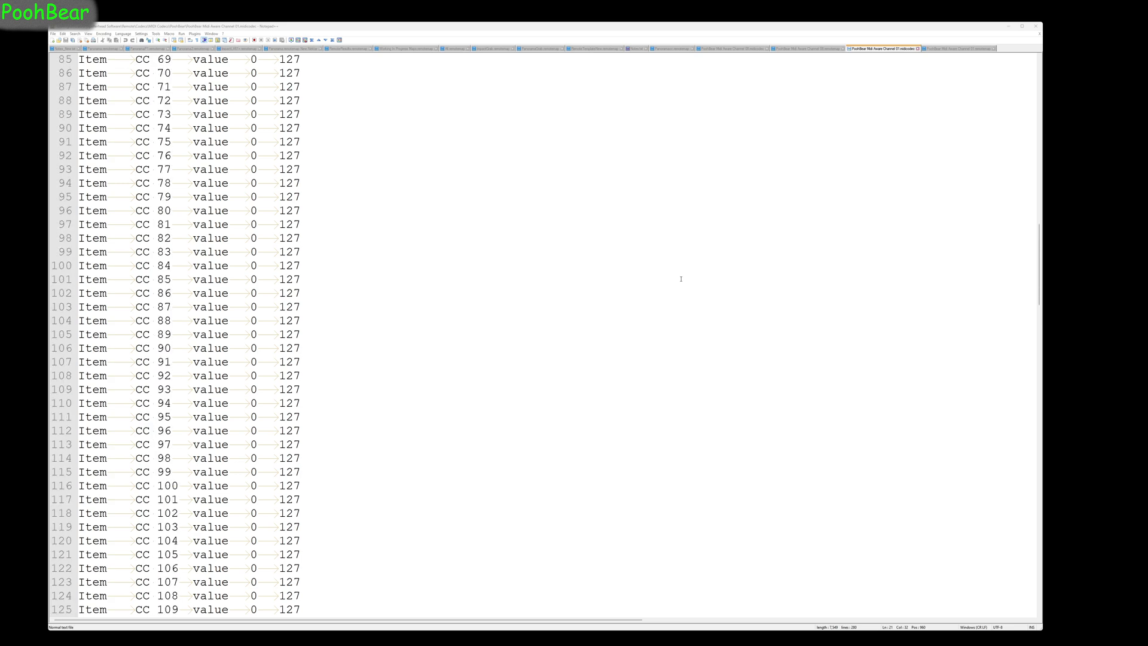
scroll(681, 279, down, 16)
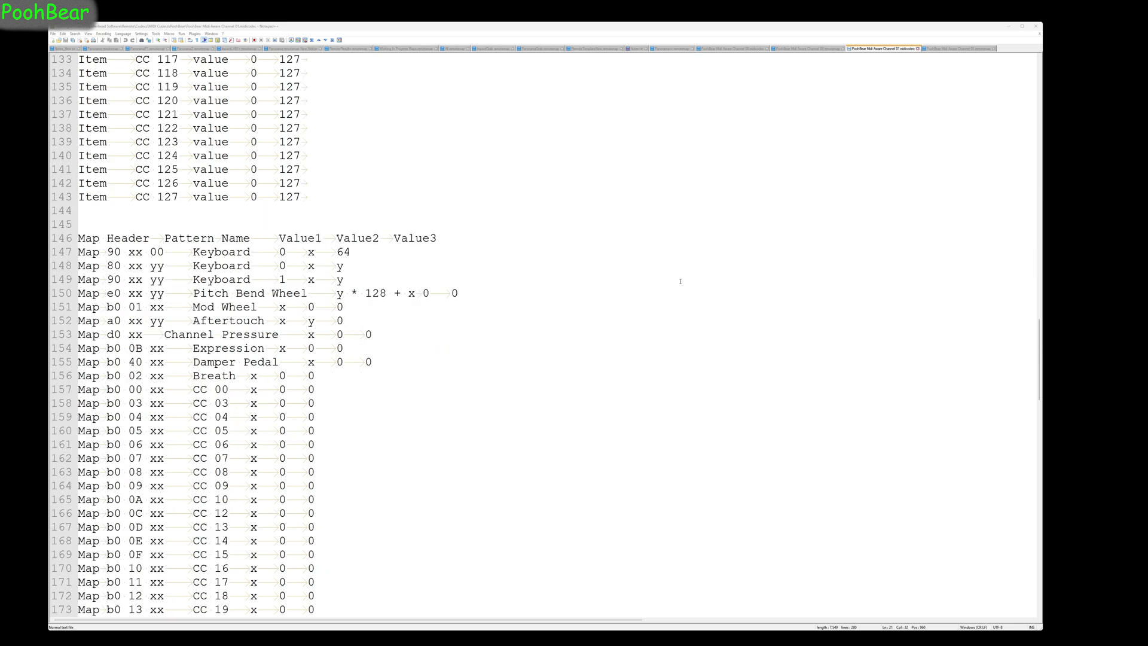
scroll(681, 281, down, 20)
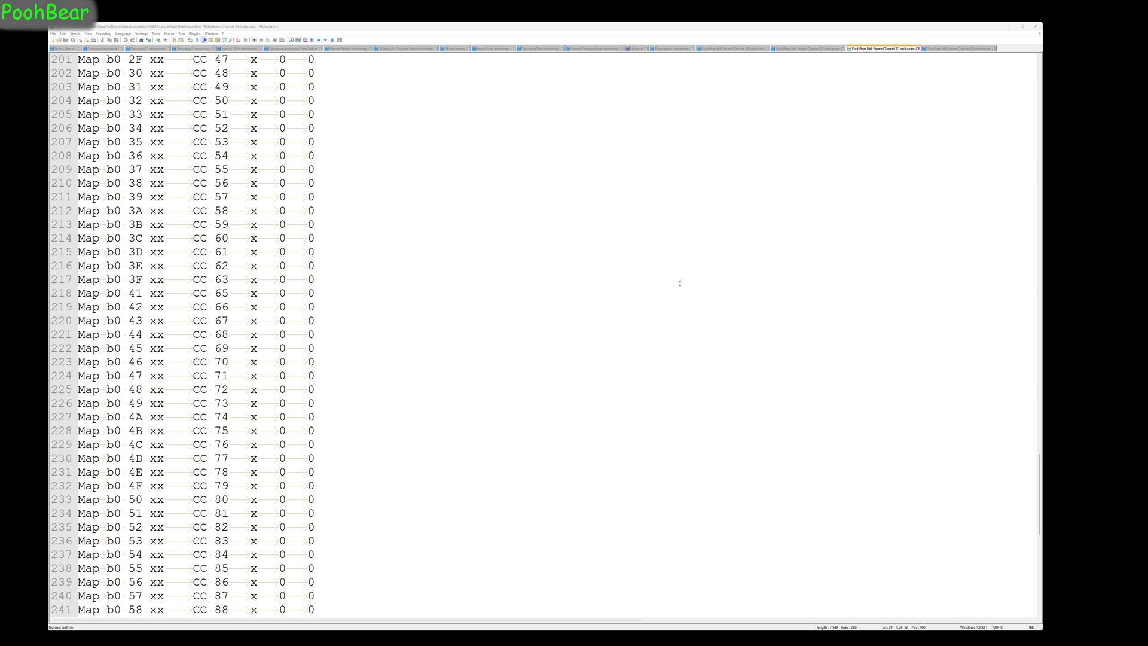
scroll(680, 283, down, 13)
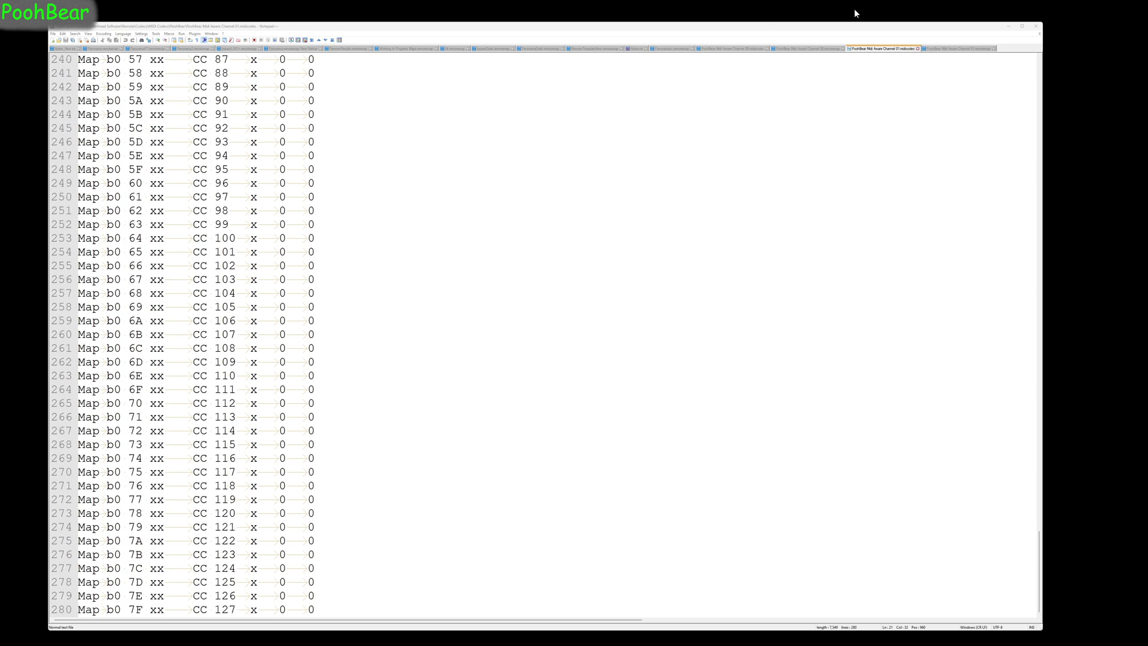
Step: Review the device scopes in the PoohBear Midi Aware Channel 01 remote map file
click(942, 49)
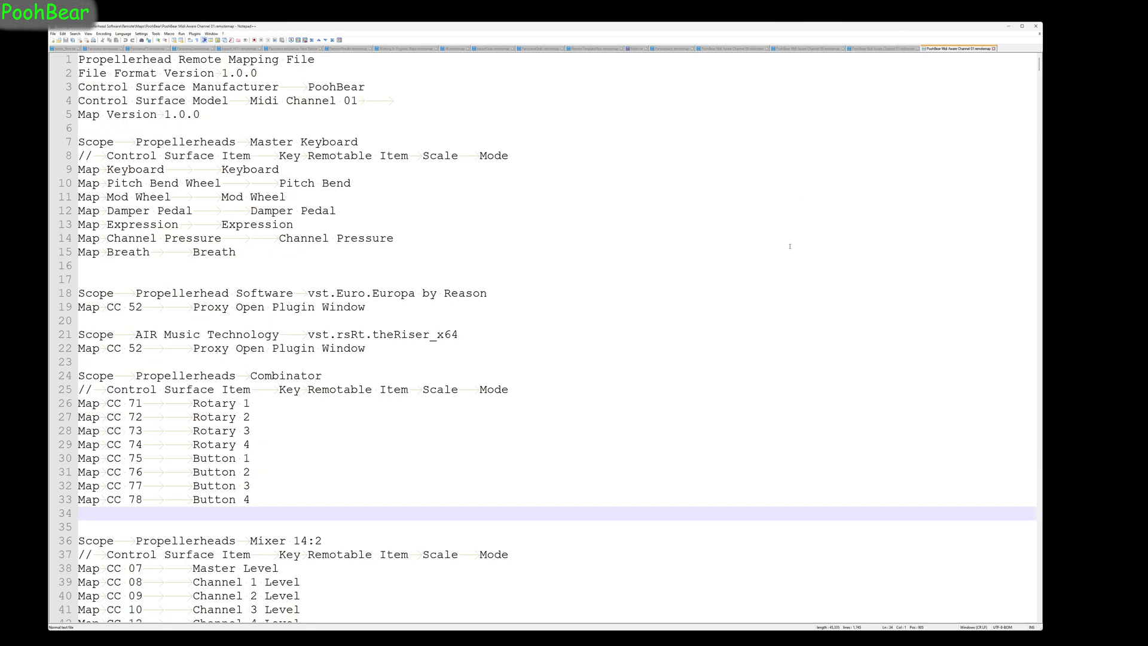
scroll(790, 246, down, 17)
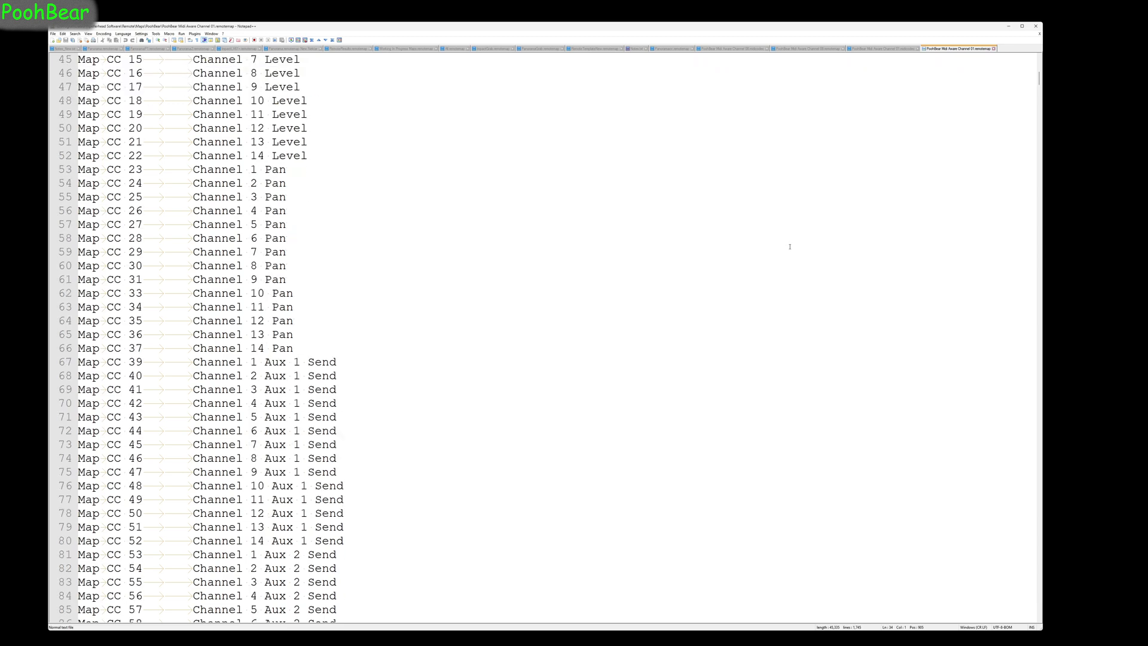
scroll(790, 246, down, 3)
scroll(791, 246, down, 20)
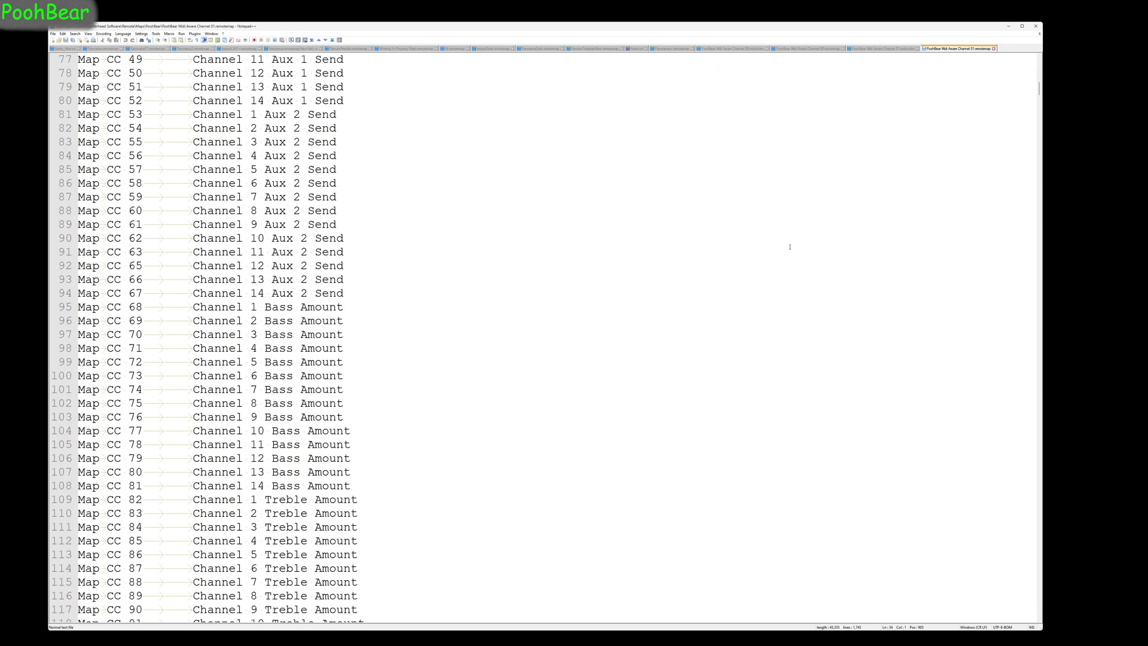
scroll(790, 246, down, 20)
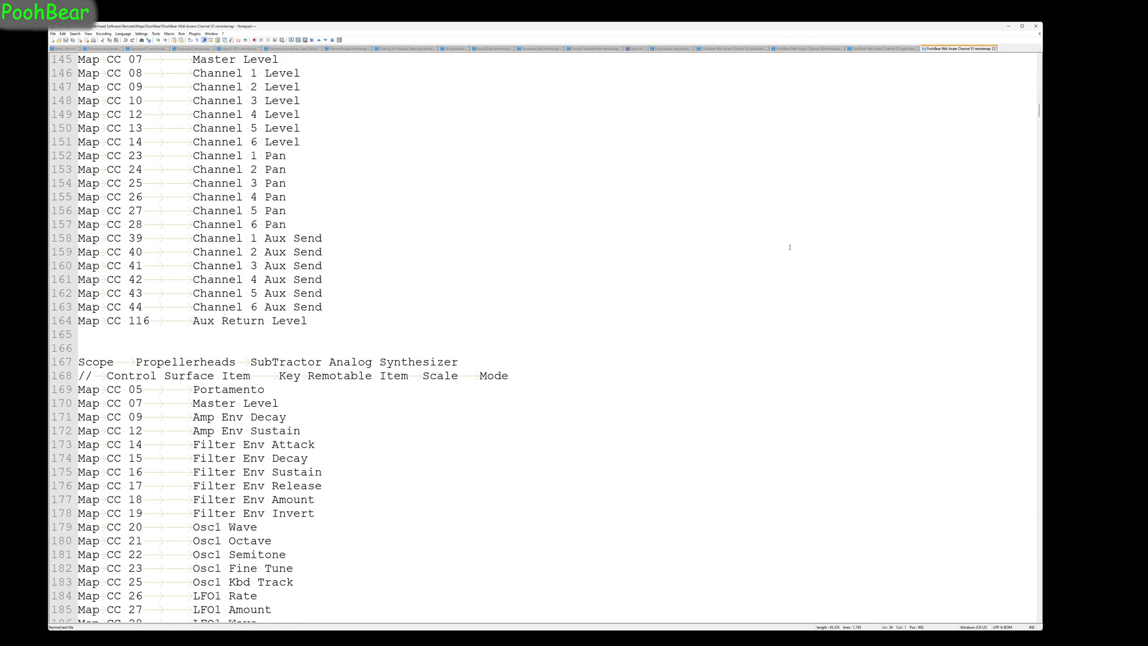
scroll(791, 247, down, 20)
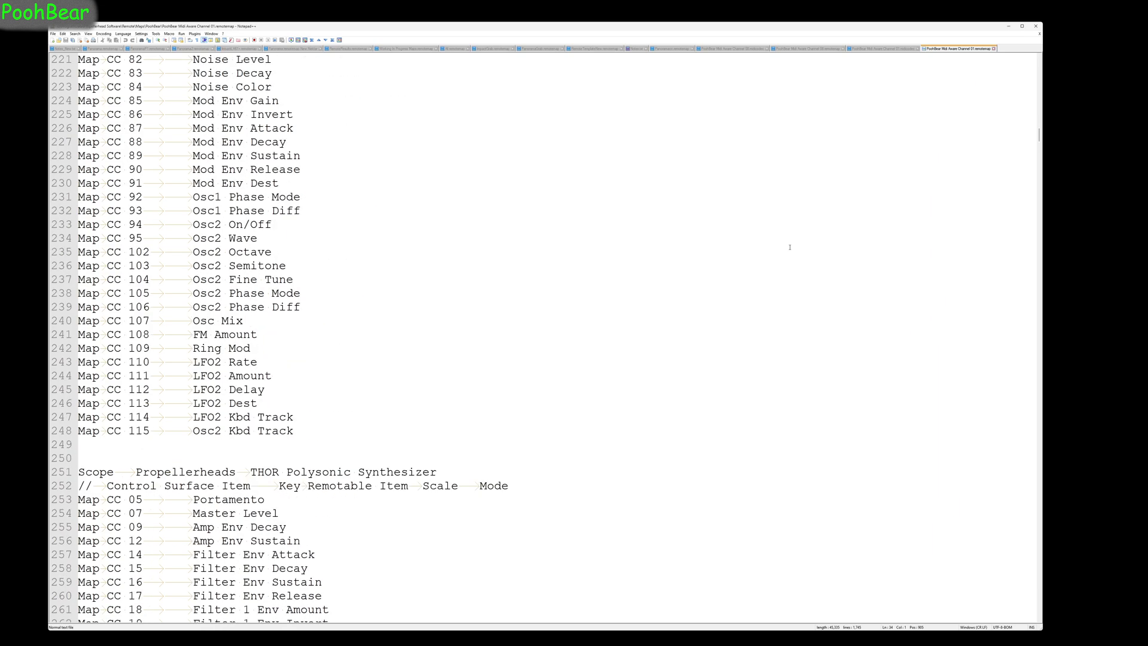
scroll(790, 247, down, 20)
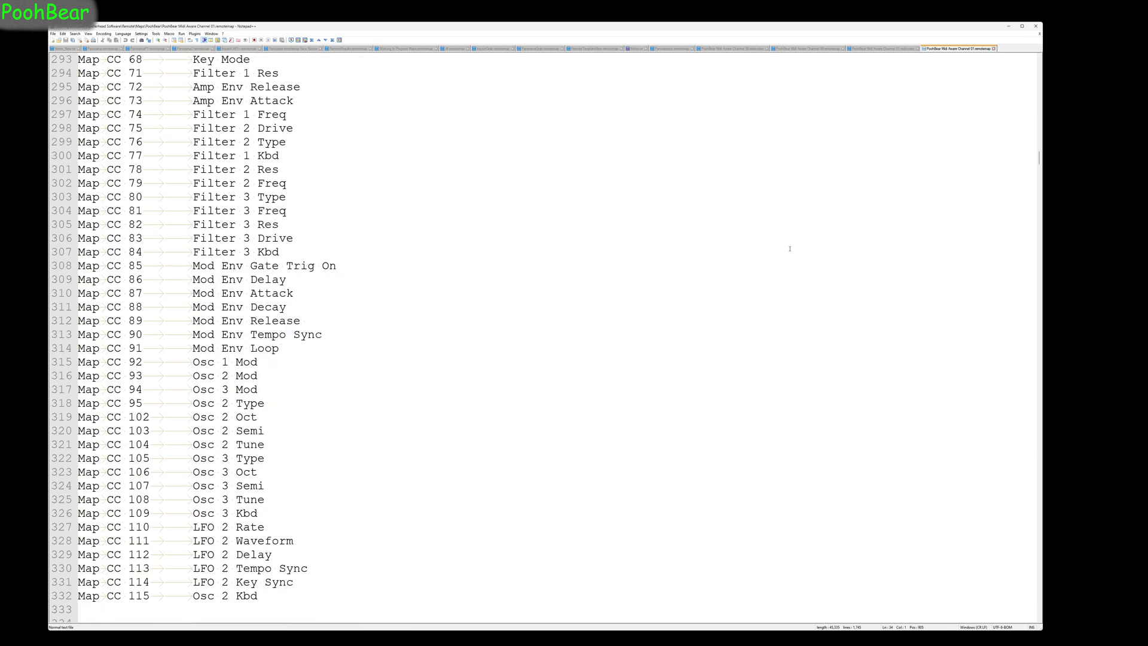
scroll(790, 249, down, 20)
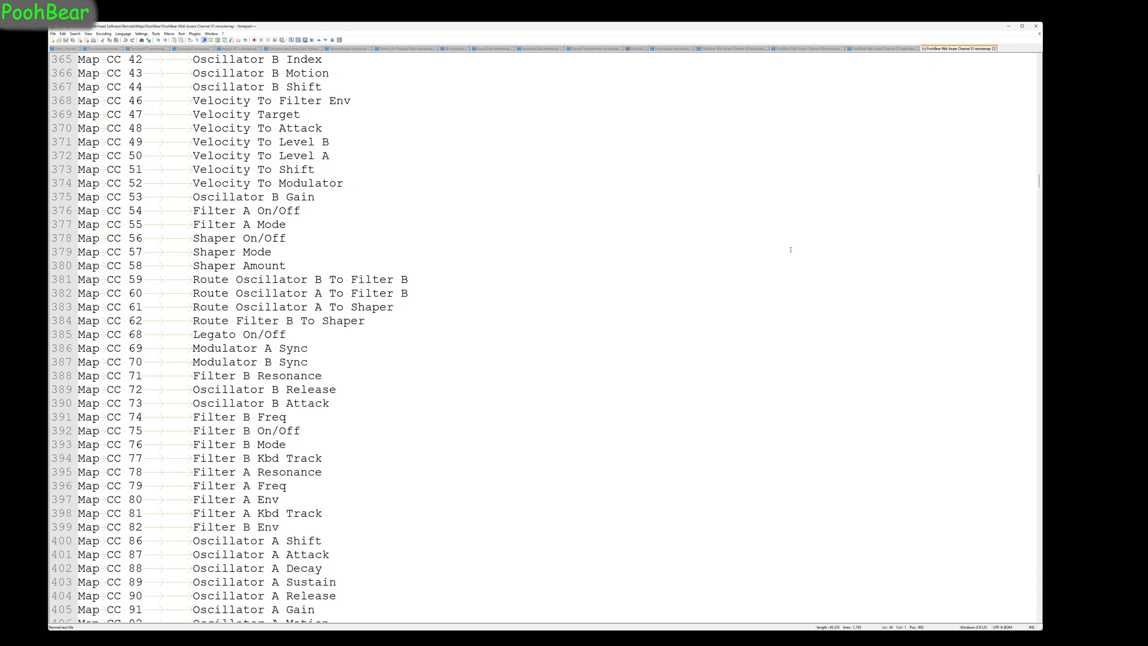
scroll(790, 252, down, 20)
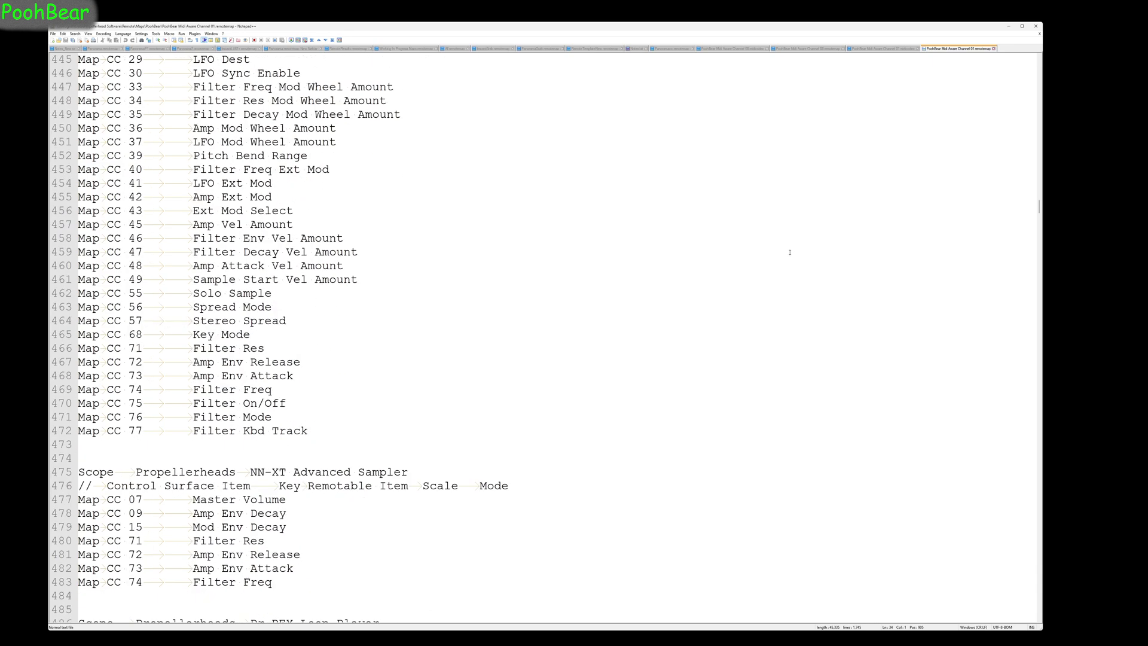
scroll(789, 253, down, 12)
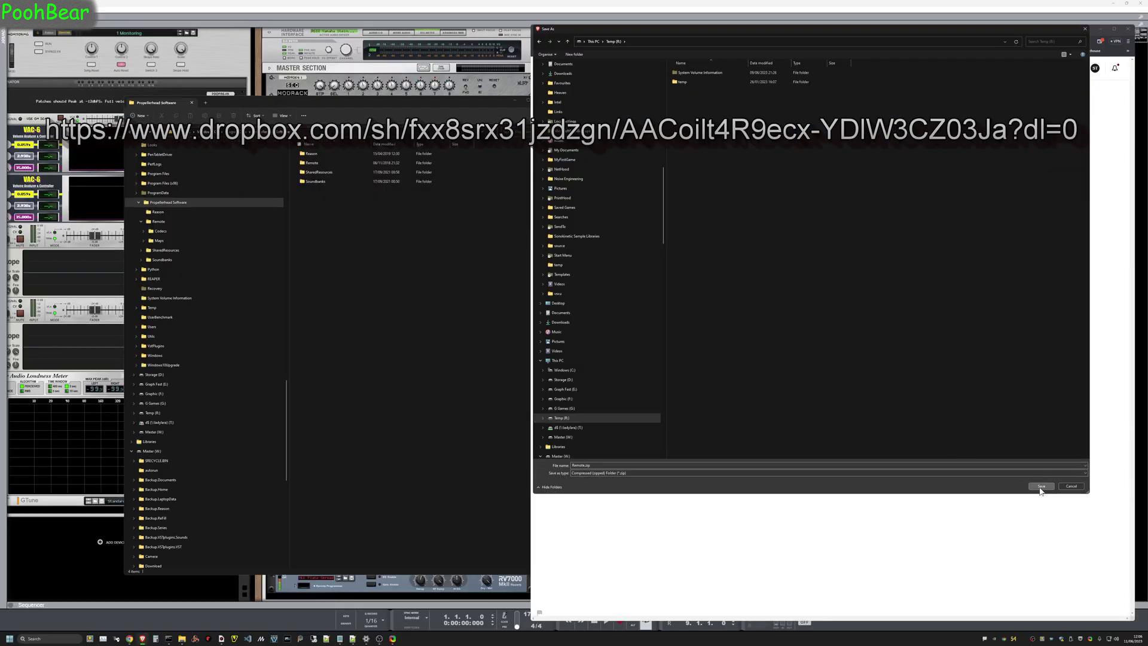
Step: Save the shared Remote folder download as Remote.zip
click(1041, 487)
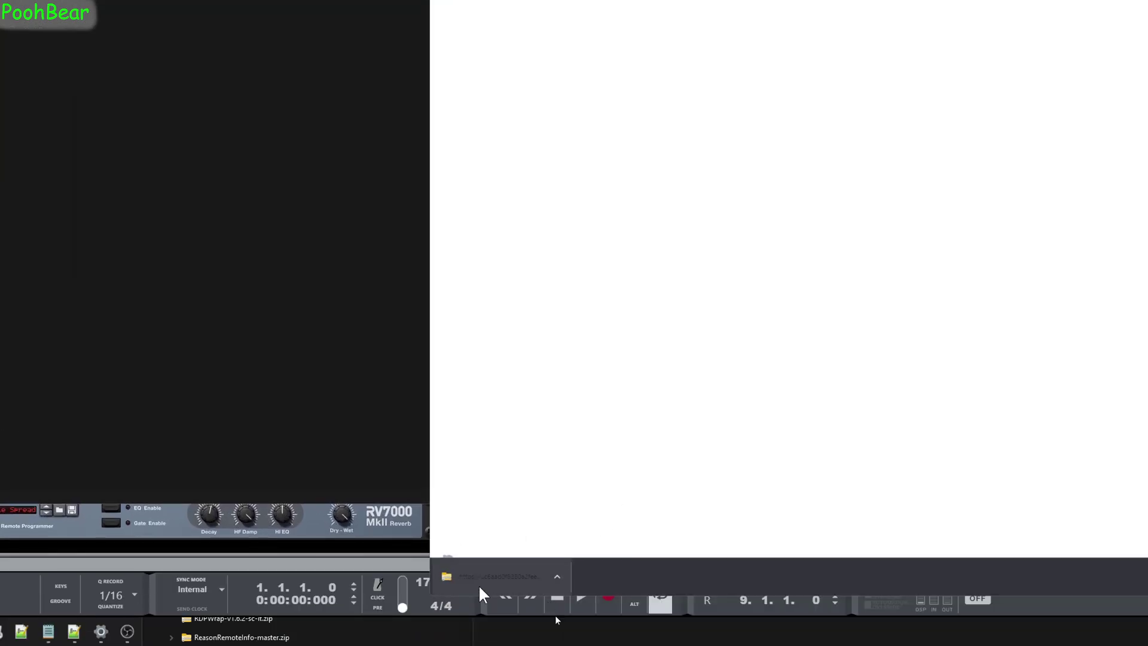
Step: Copy Remote.zip's Remote folder into Propellerhead Software, merging with the existing Remote folder
click(479, 589)
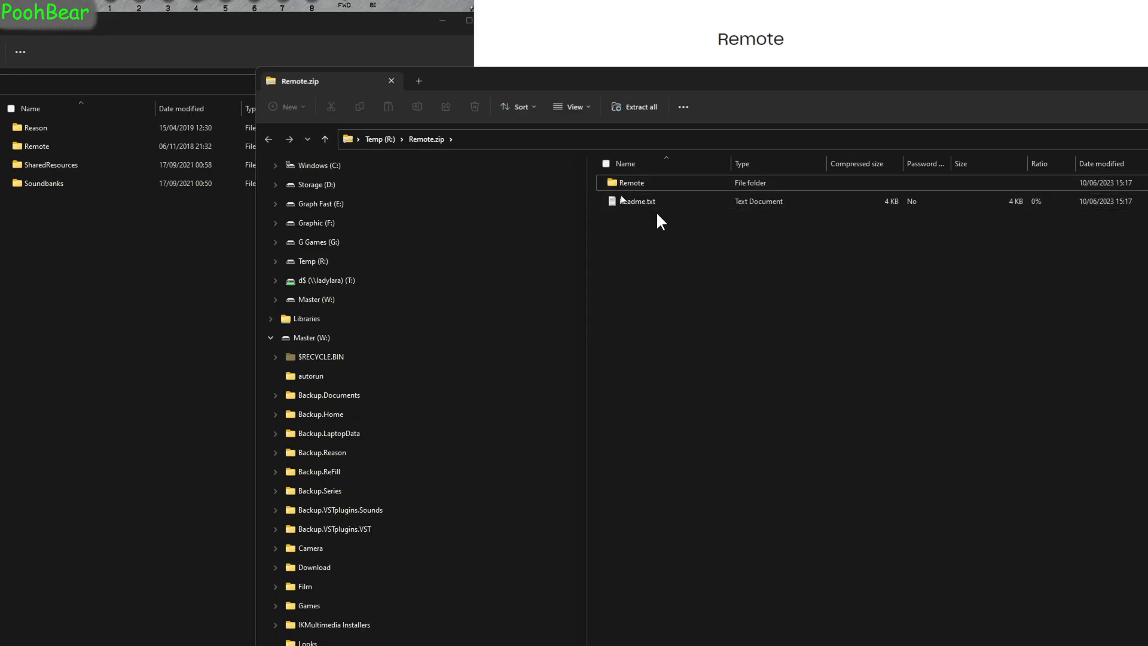
click(625, 182)
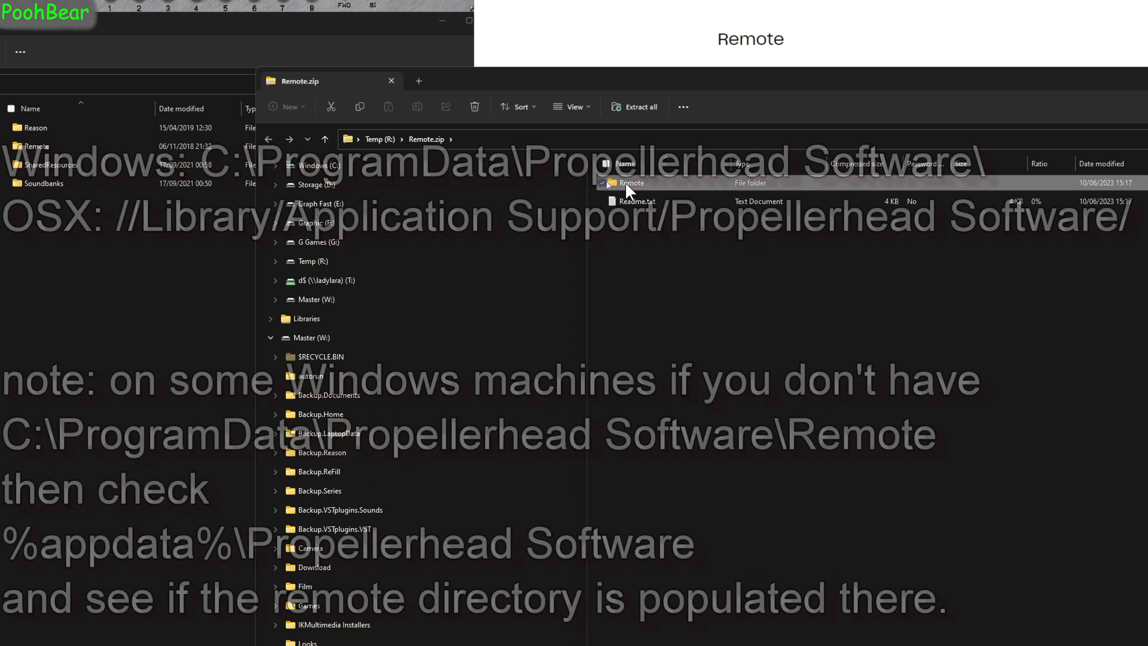
drag(623, 181, 148, 265)
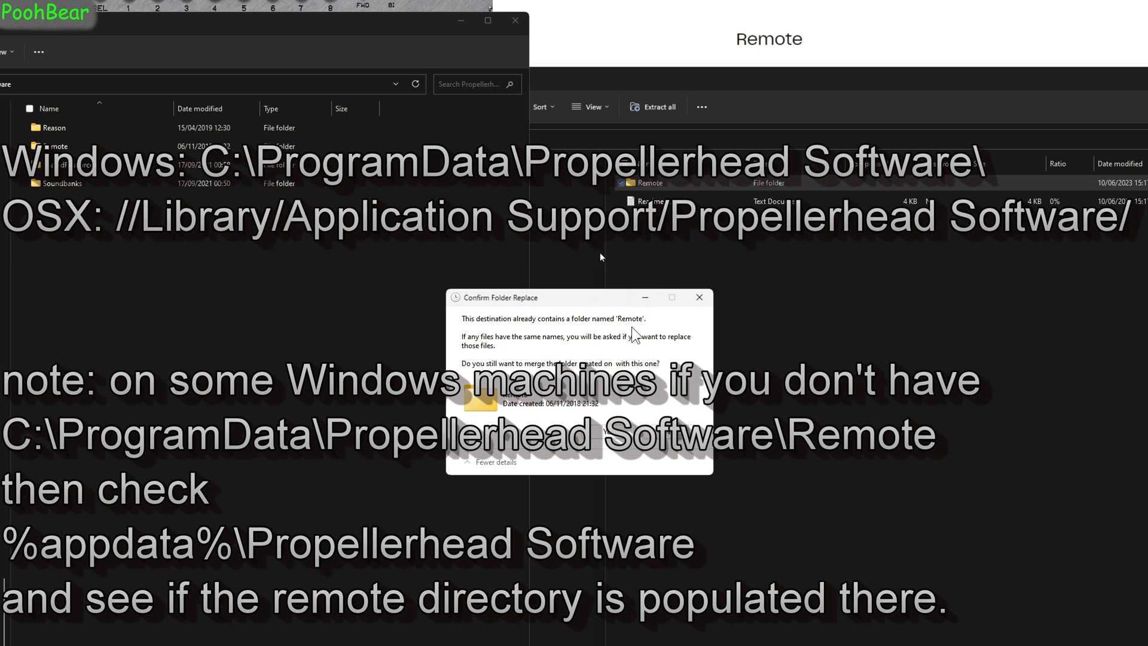
click(607, 432)
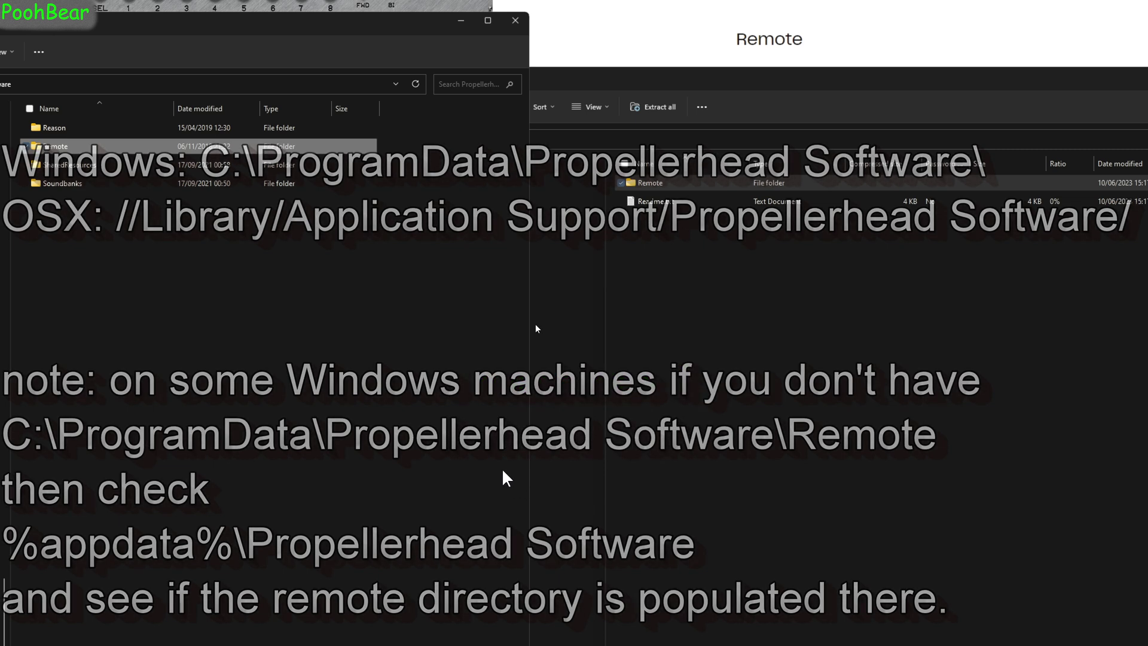
click(474, 272)
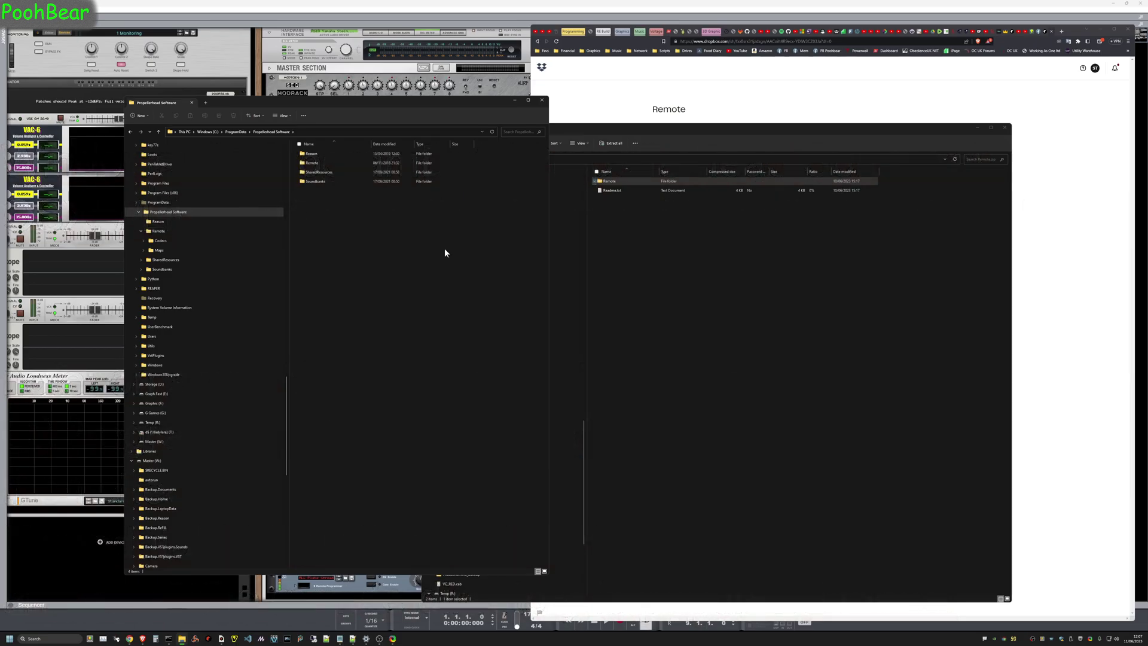
Step: Expand Codecs, MIDI Codecs and Maps to reveal the new PoohBear folders
click(142, 241)
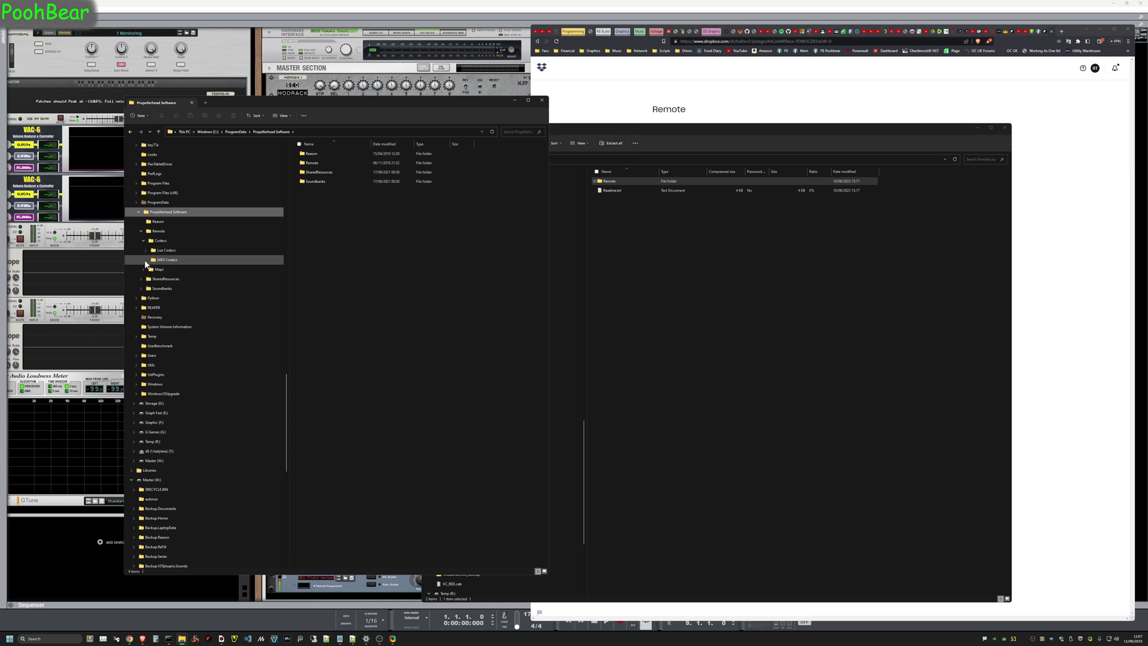
click(146, 260)
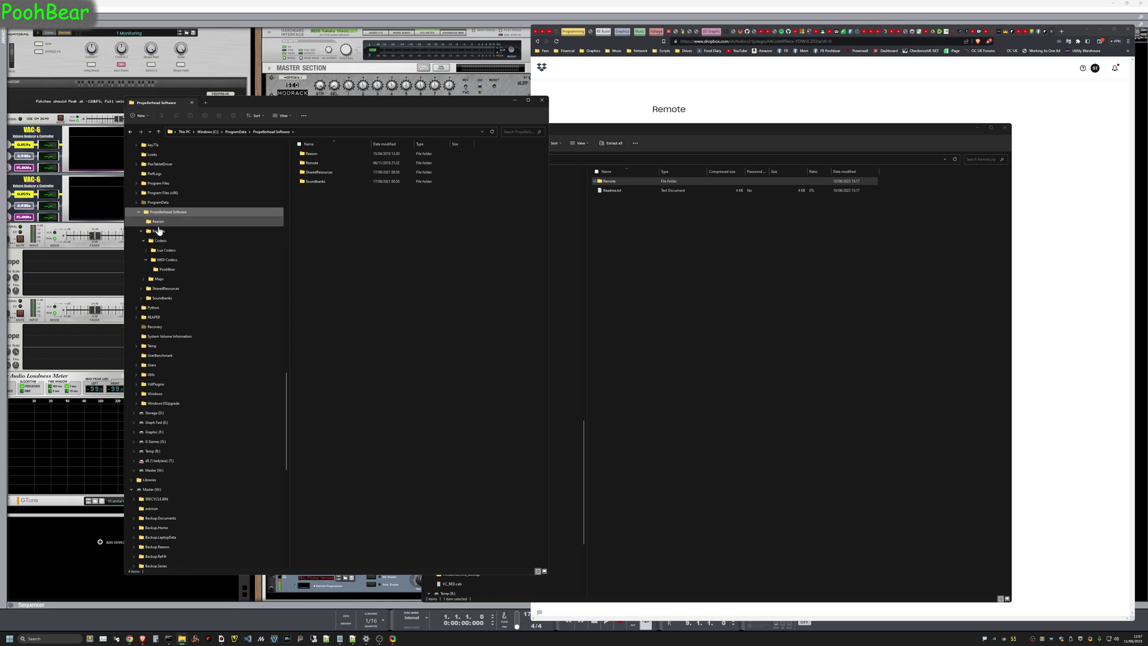
click(144, 279)
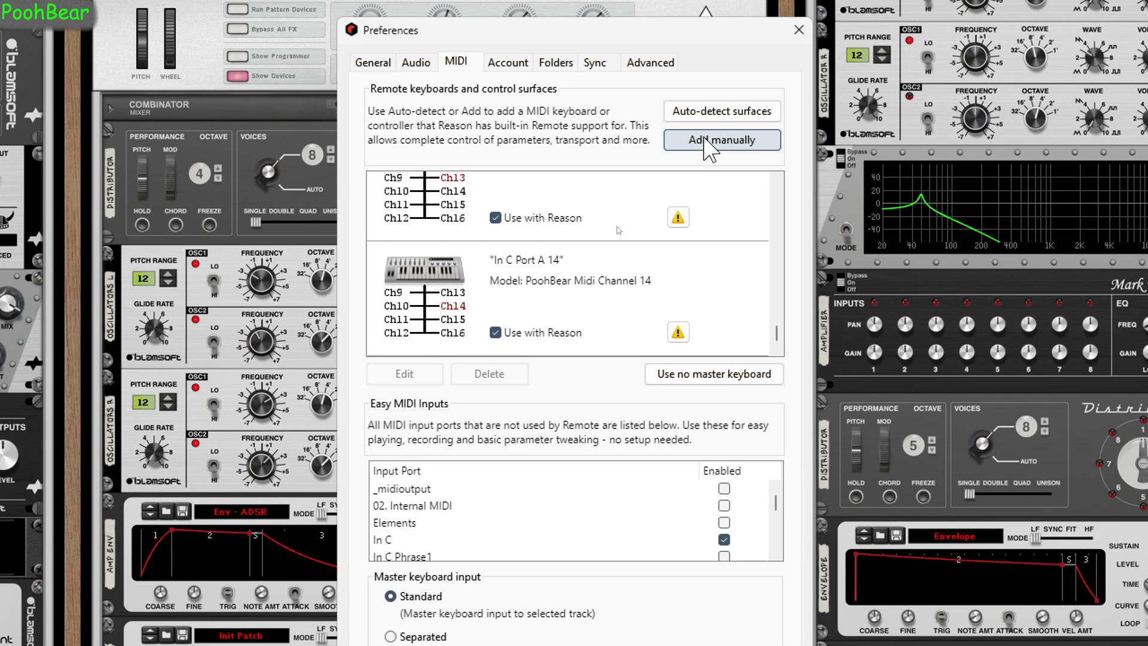
Step: Add a PoohBear Midi Channel 15 surface, renamed In C Port A 15, with MIDI input In C Port A
click(706, 144)
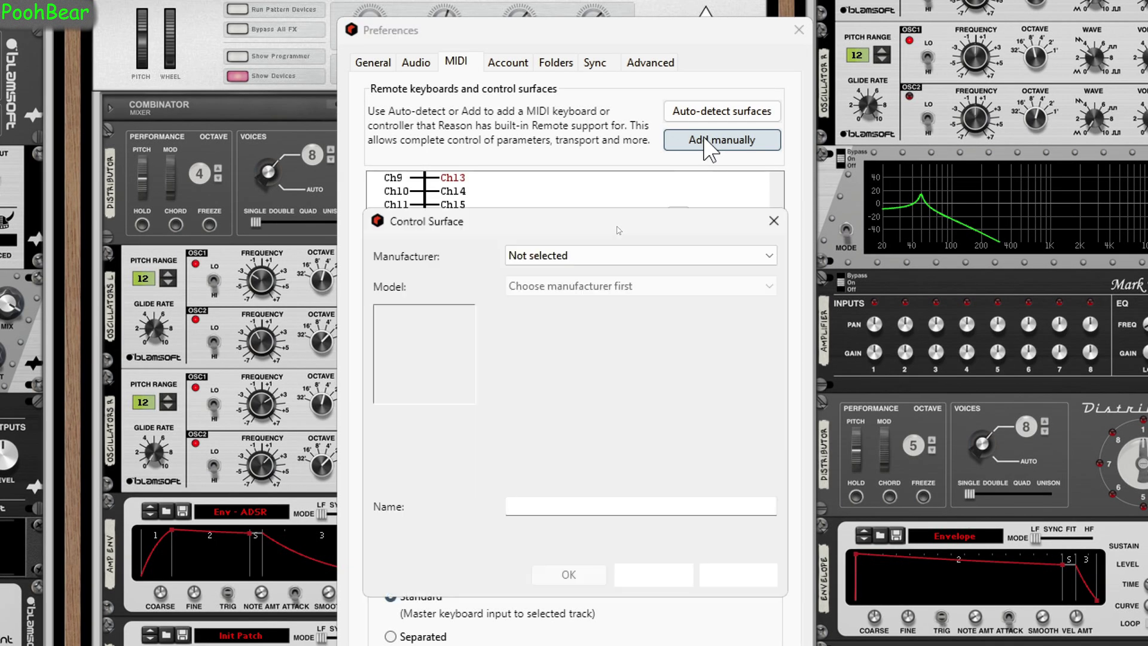
click(563, 250)
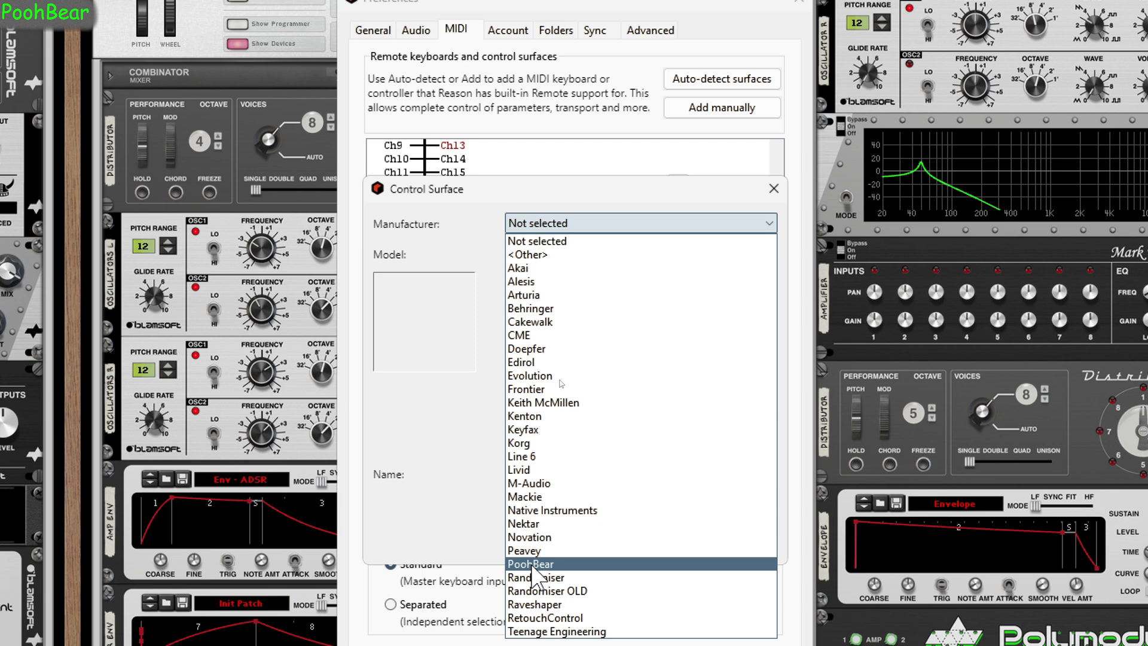
click(533, 567)
click(608, 254)
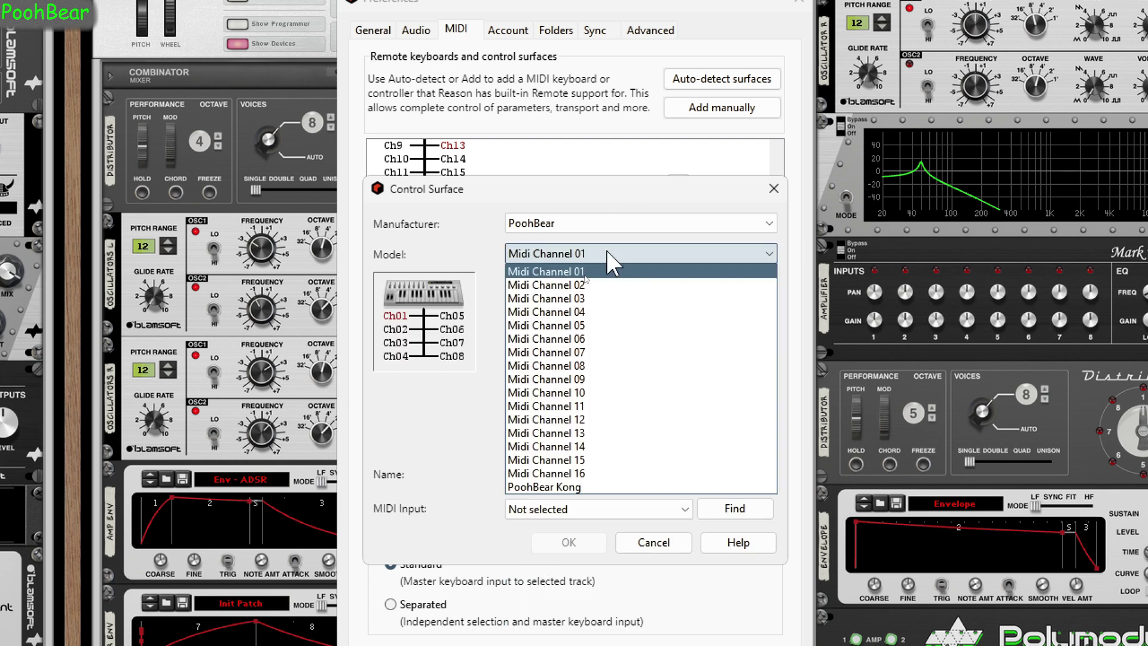
click(592, 460)
click(576, 508)
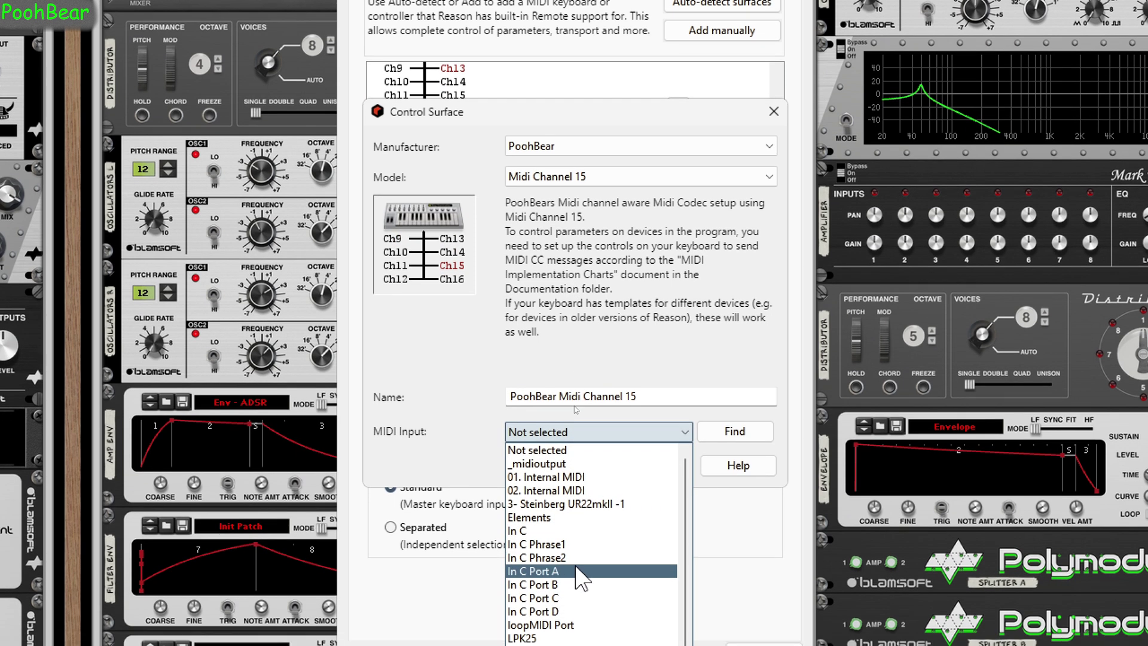
click(576, 569)
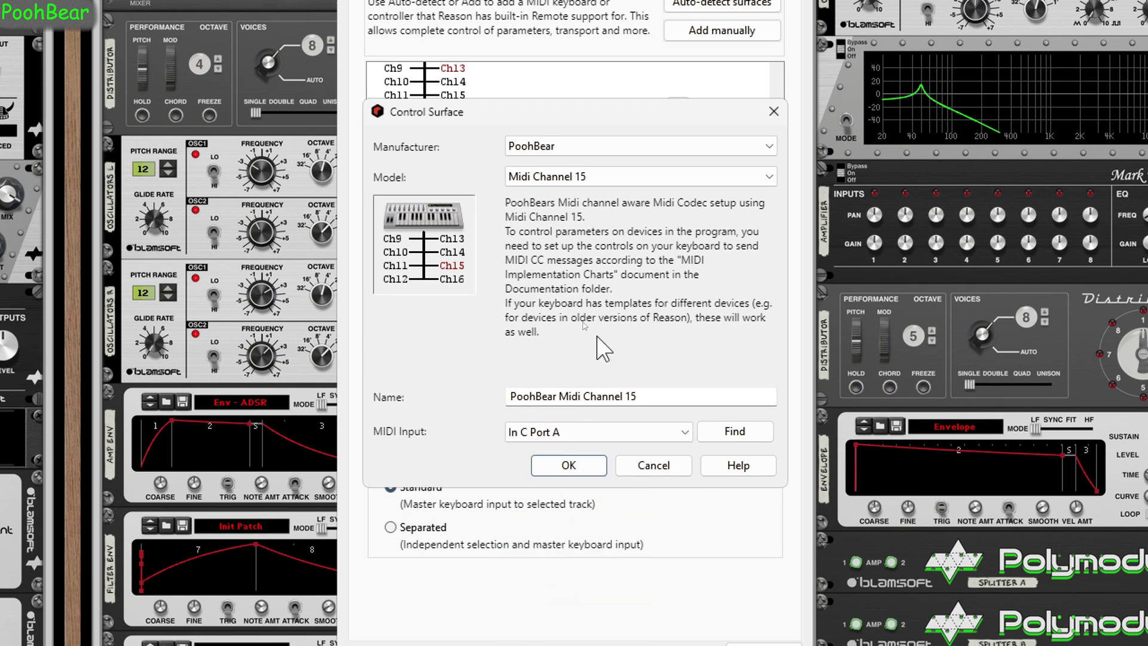
click(622, 397)
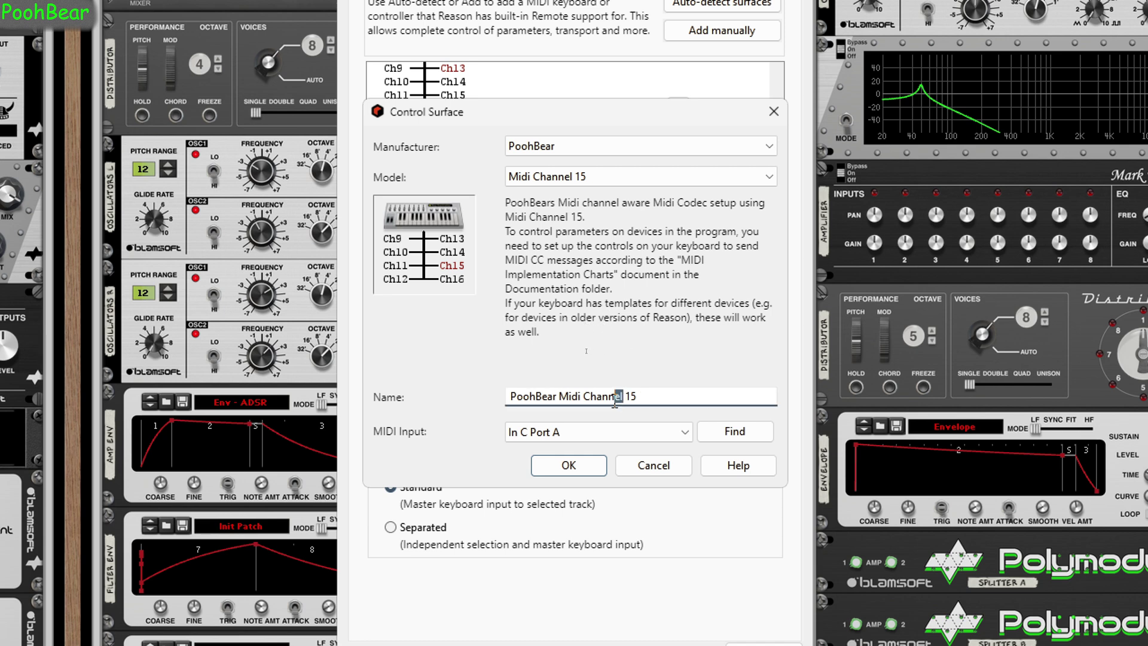
drag(622, 397, 444, 412)
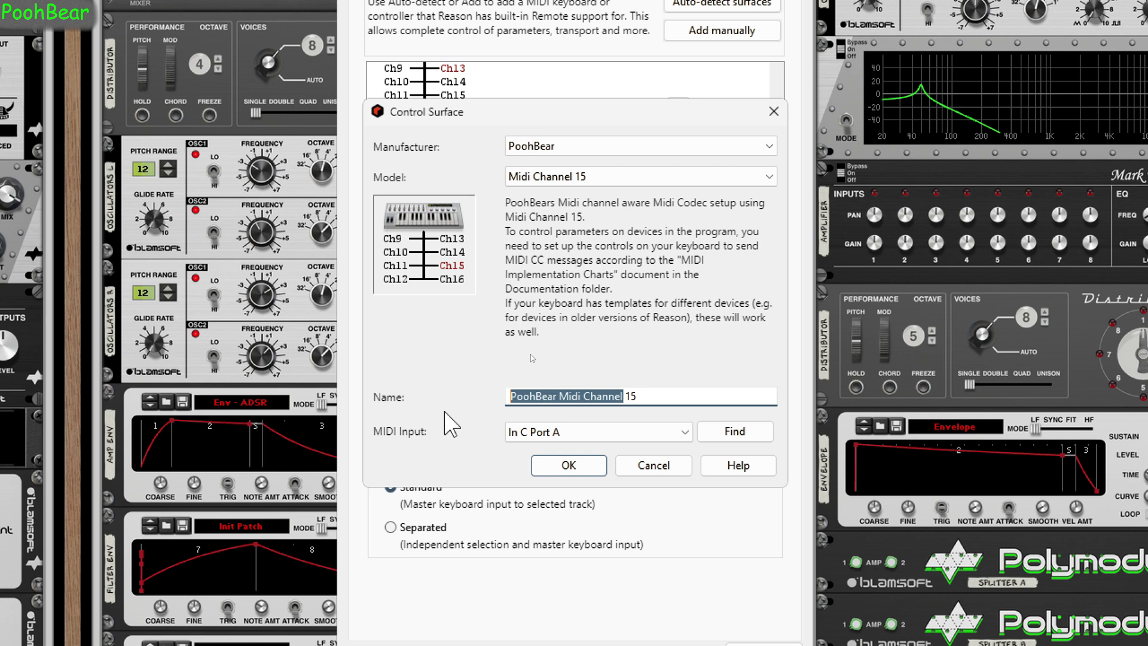
text(In C Port A)
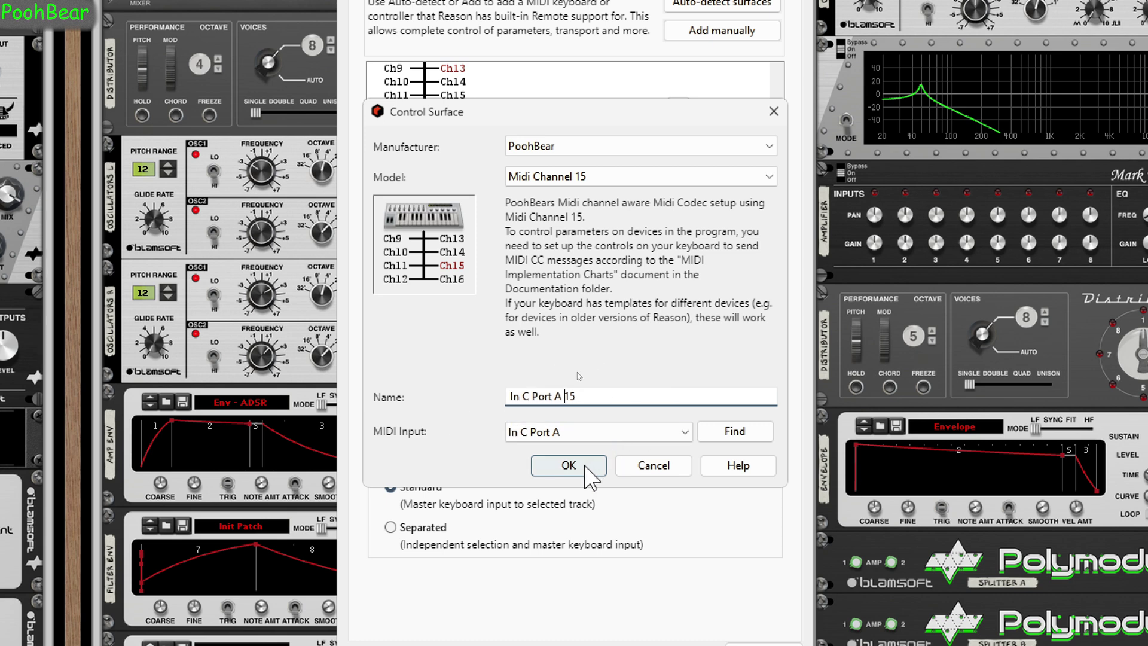
click(585, 467)
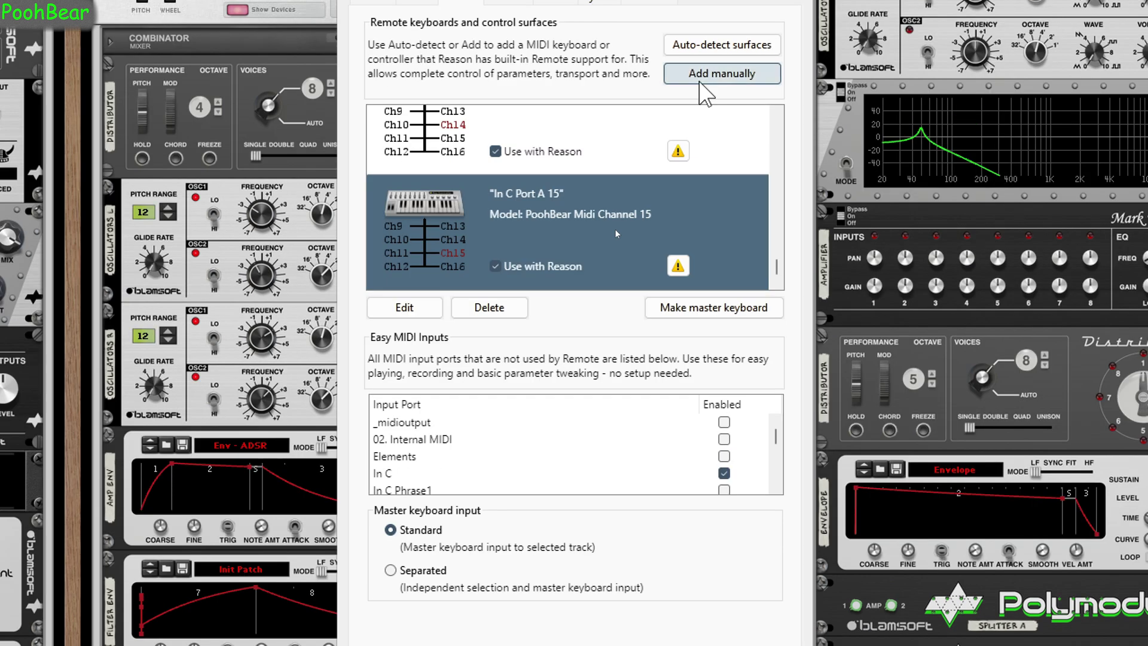
Step: Add a PoohBear Midi Channel 16 surface, renamed In C Port A 16, with MIDI input In C Port A
click(701, 81)
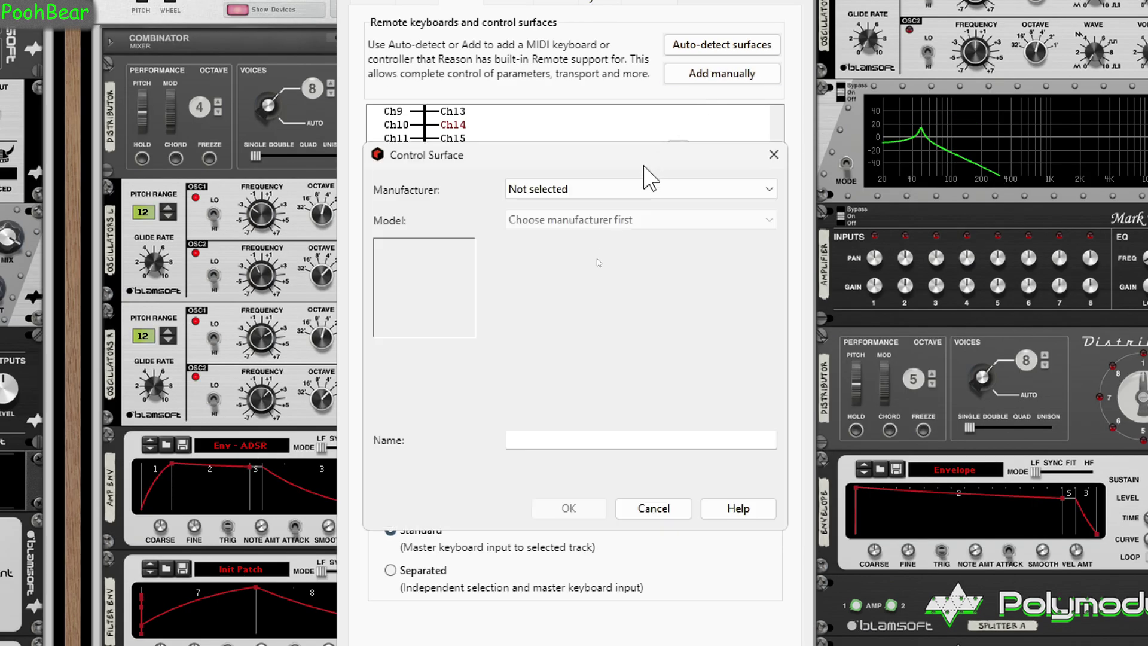
click(646, 189)
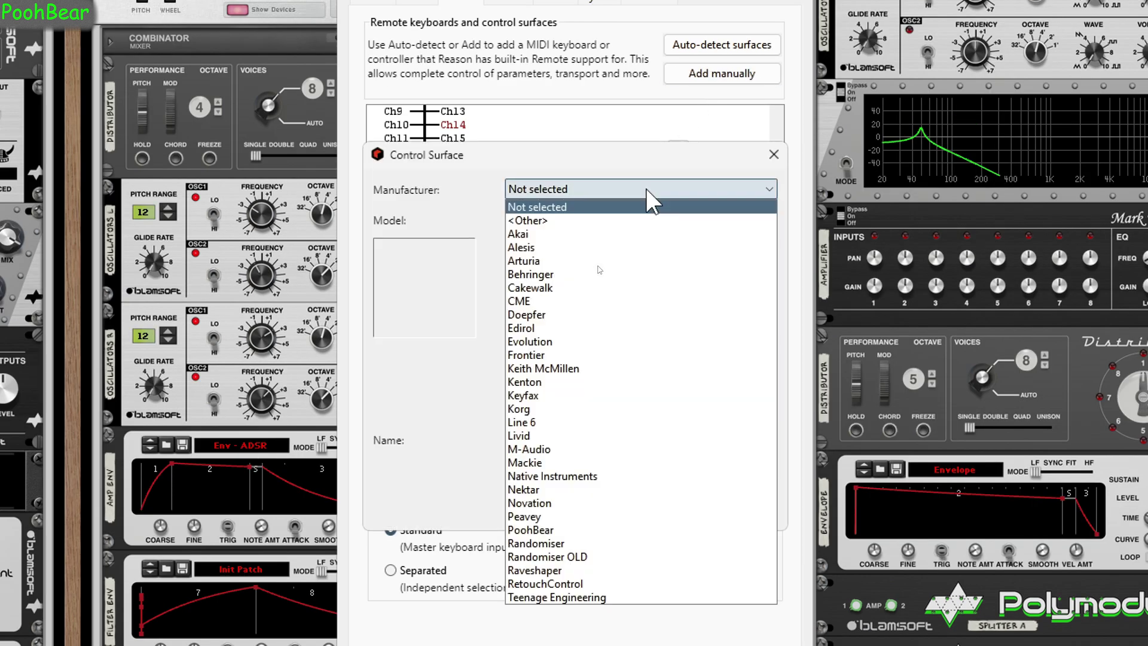
click(561, 529)
click(618, 221)
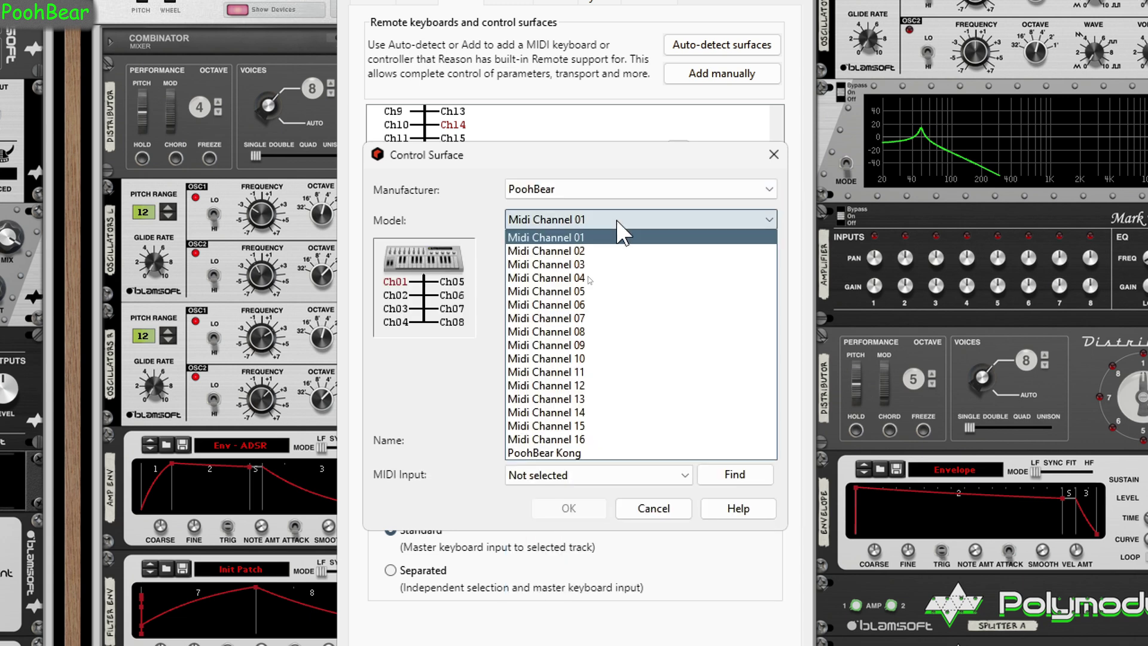
click(555, 440)
click(624, 440)
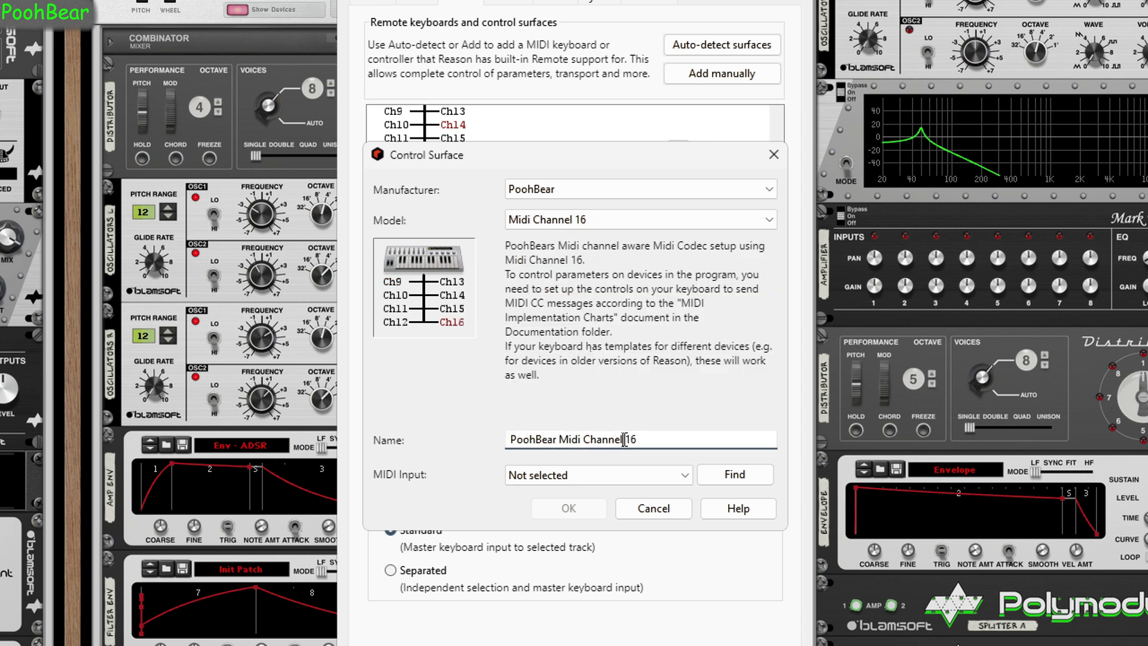
drag(625, 440, 528, 444)
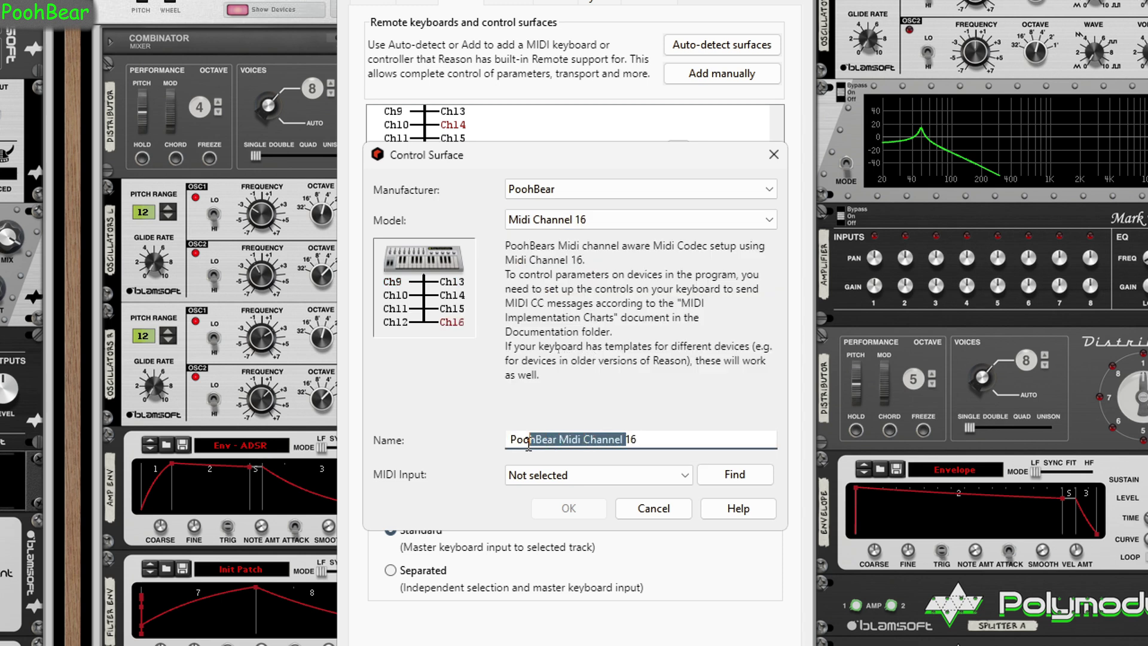
text(In C Port A)
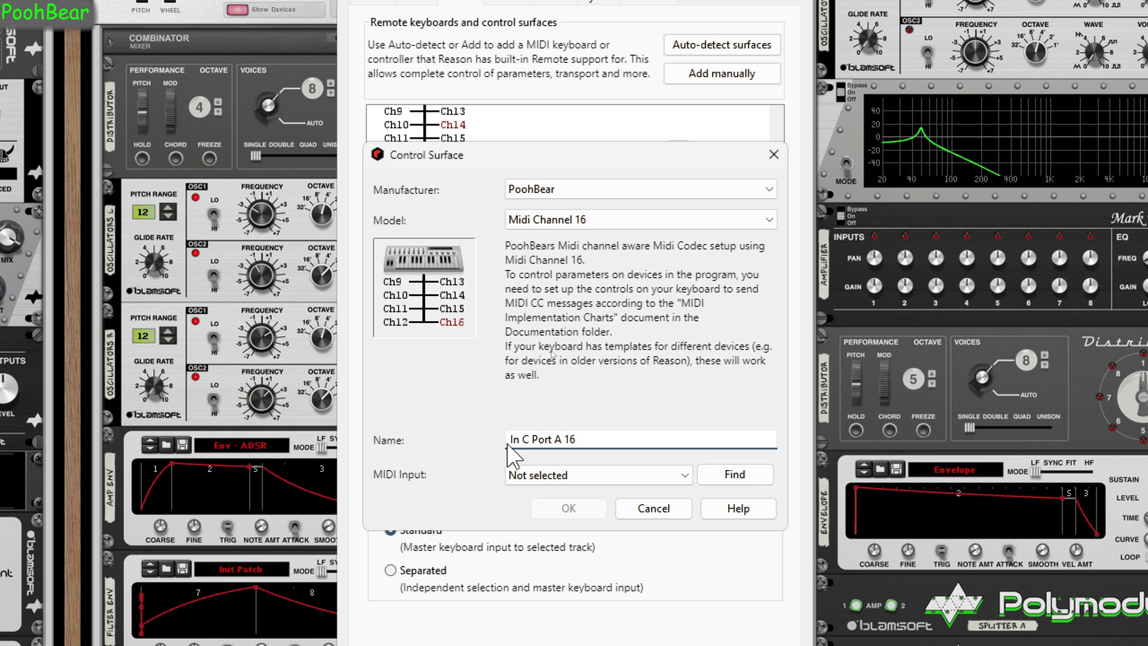
click(570, 475)
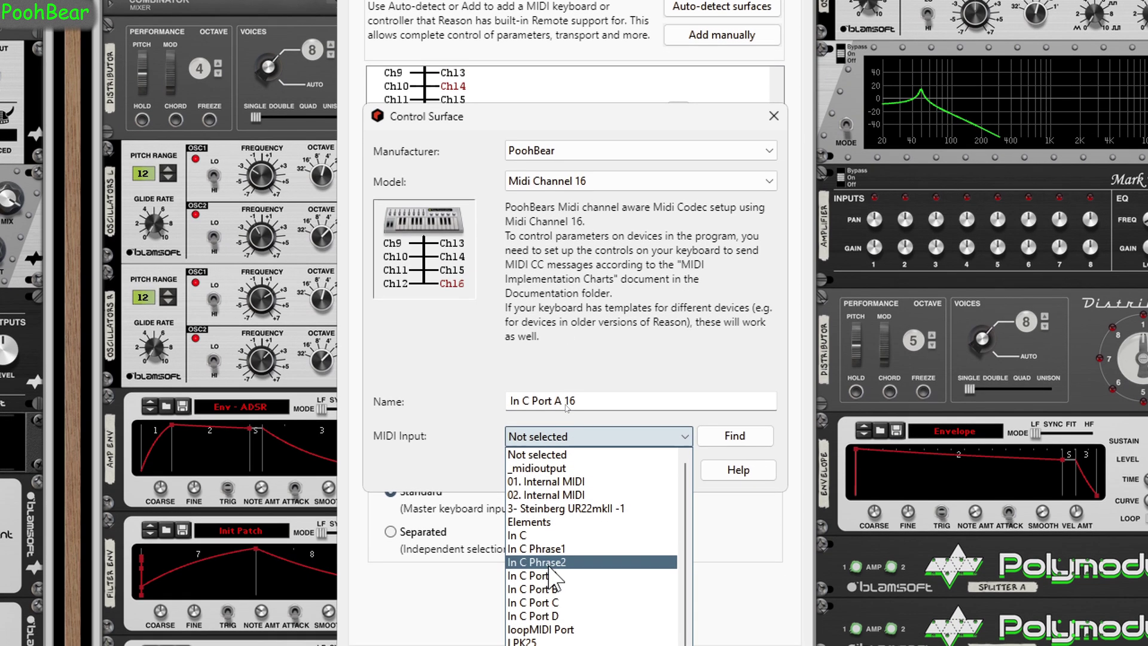
click(550, 575)
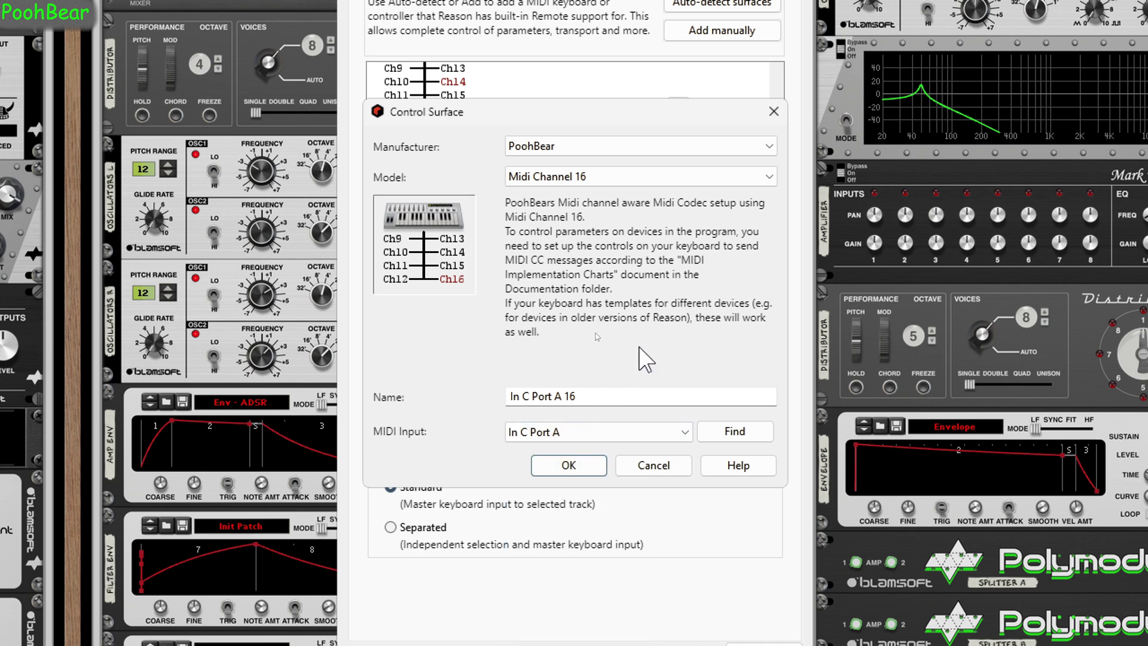
click(590, 467)
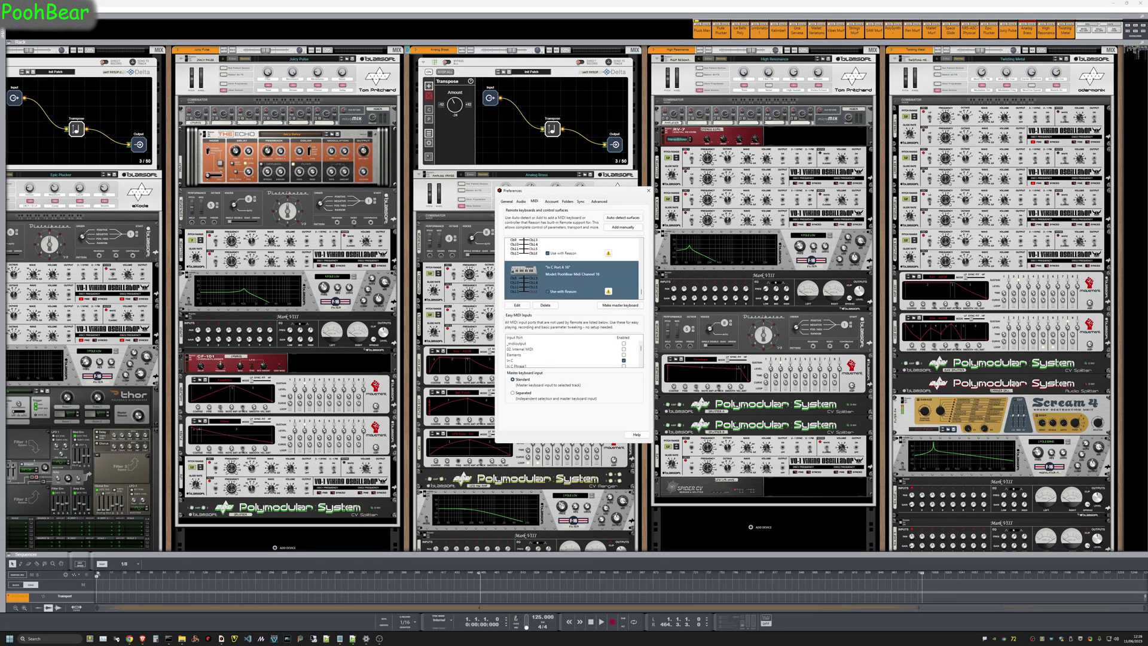
Step: Lock In C Port A 15 to High Resonance and In C Port A 16 to Twisting Metal
right_click(843, 86)
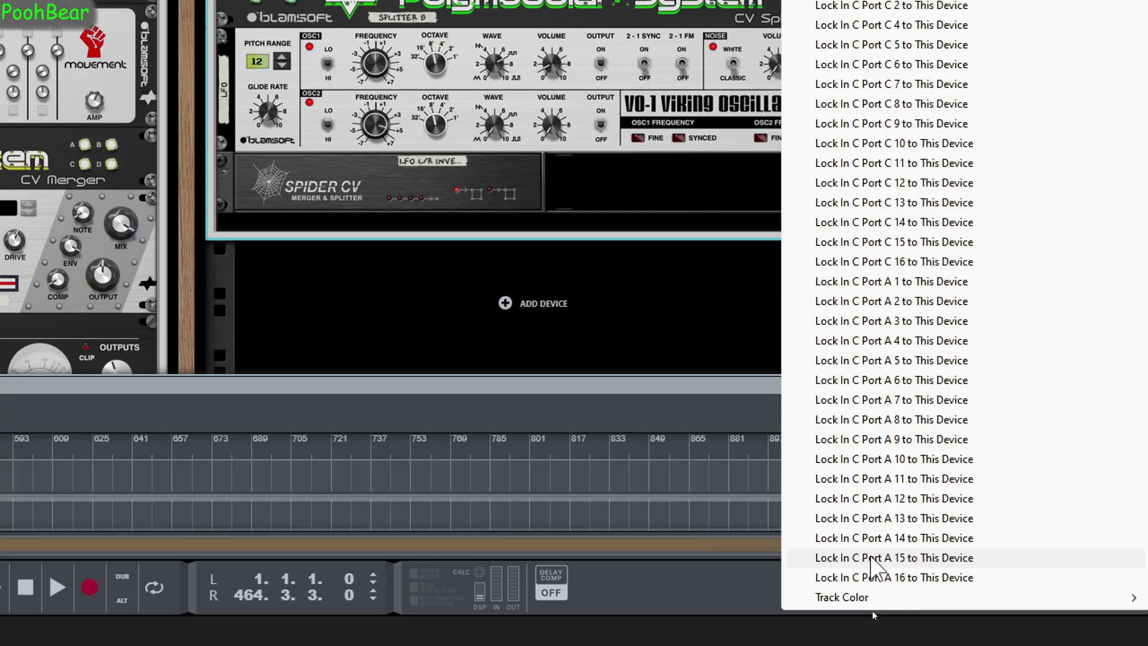
click(877, 567)
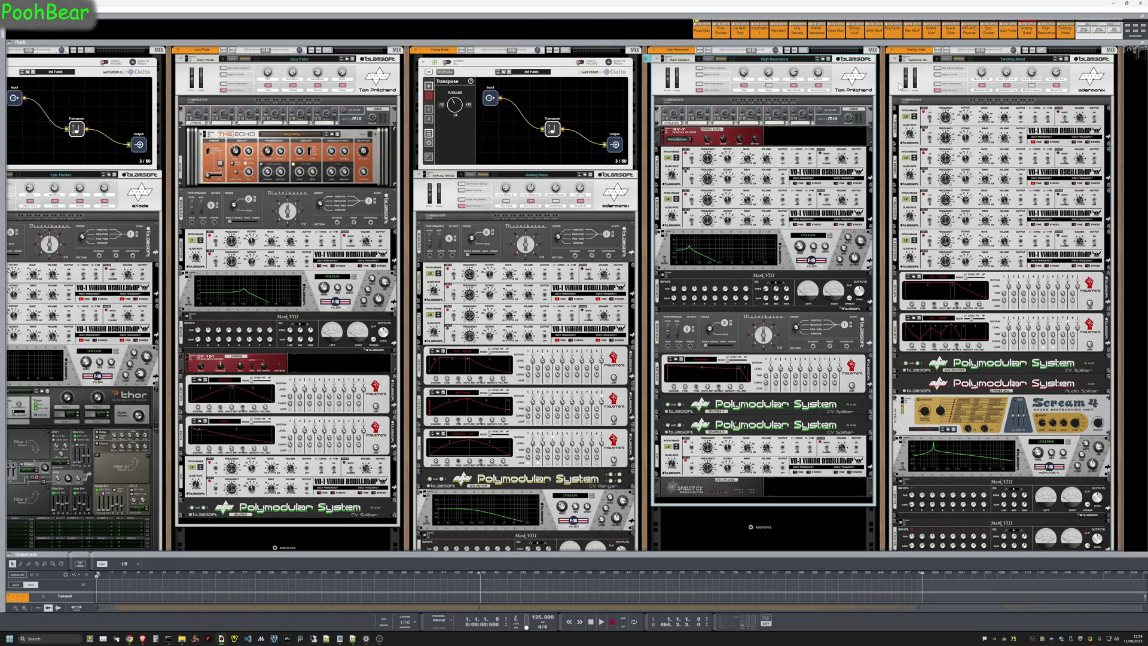
right_click(901, 85)
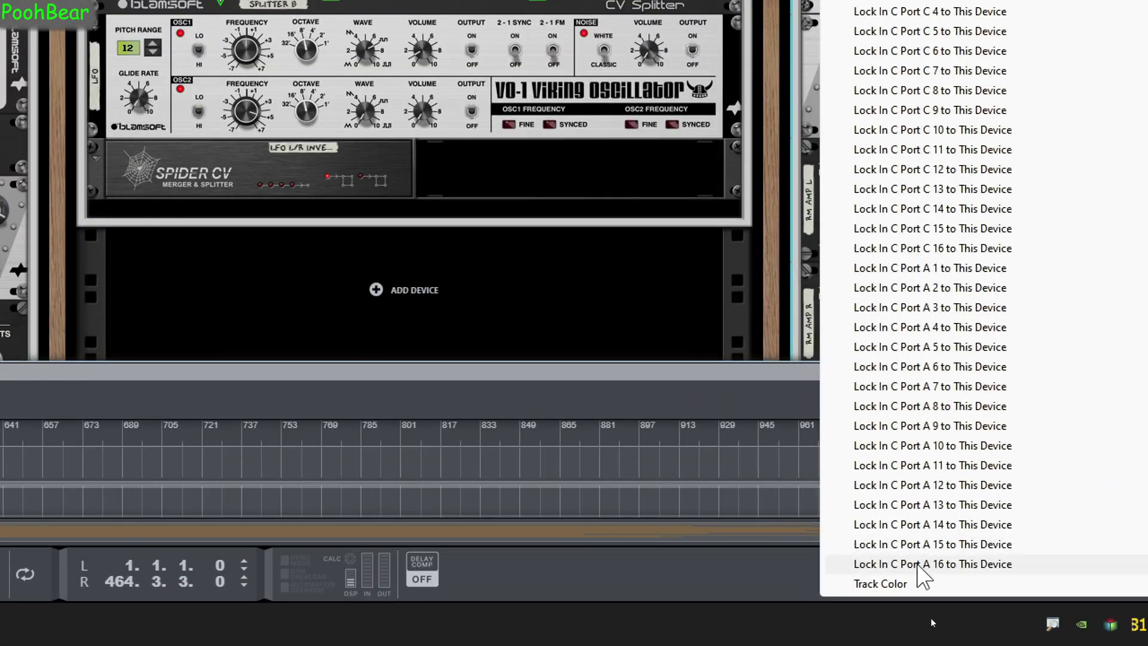
click(937, 620)
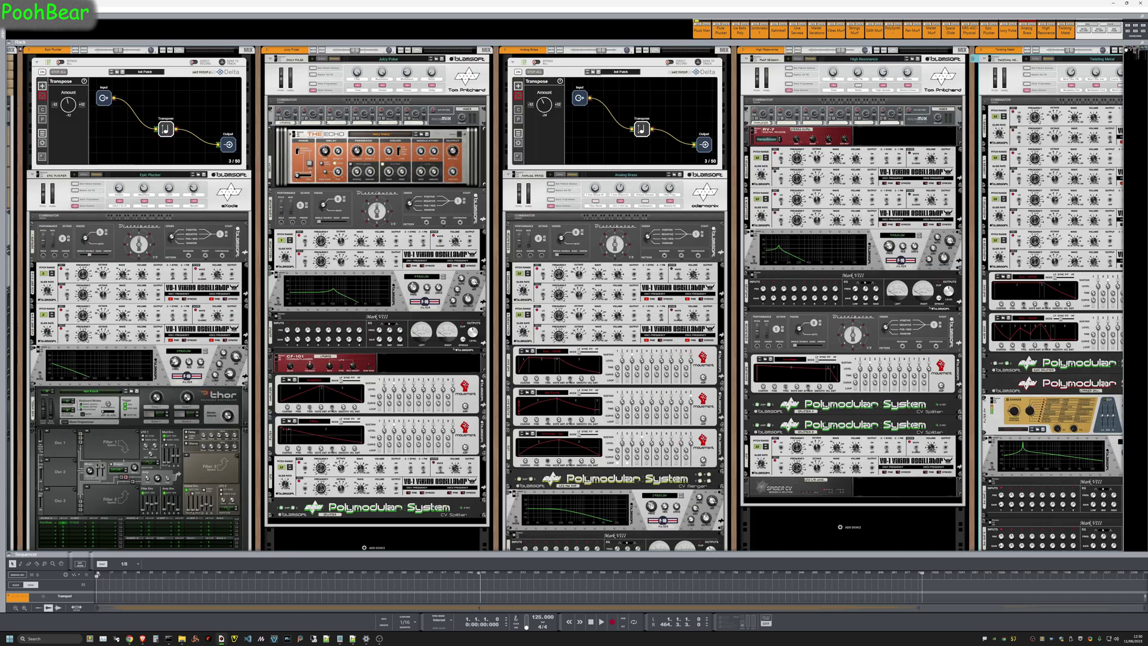
scroll(564, 298, down, 15)
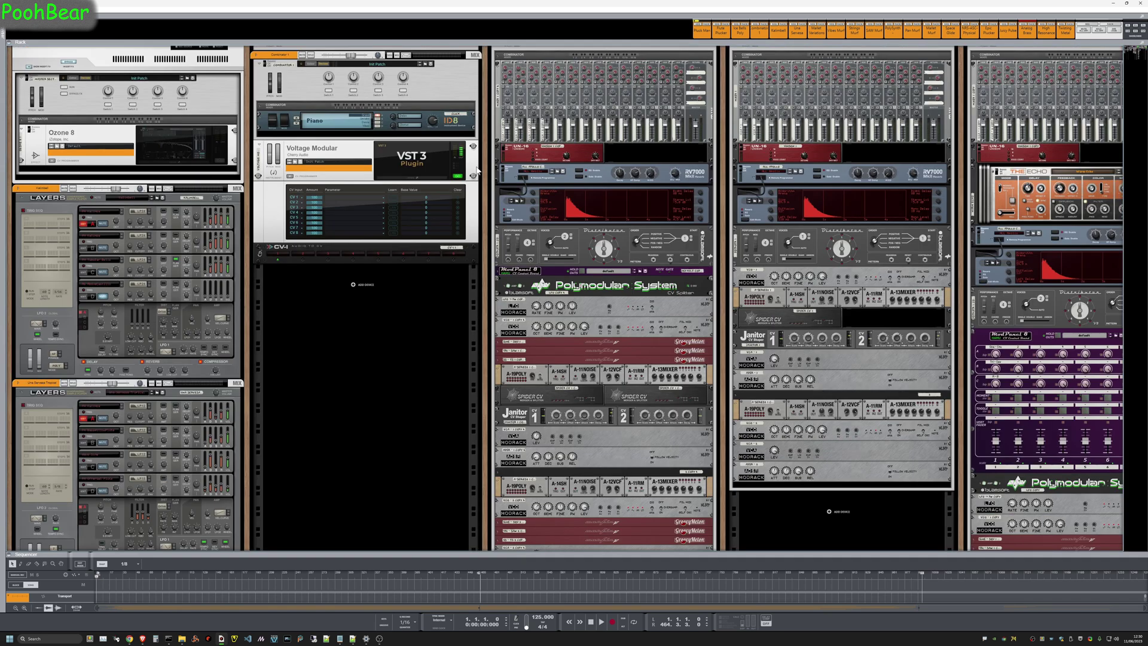
Step: Open Voltage Modular, start its MIDI sequencer and cable Midi Out to the MIDI OUT module
click(409, 164)
scroll(399, 444, down, 3)
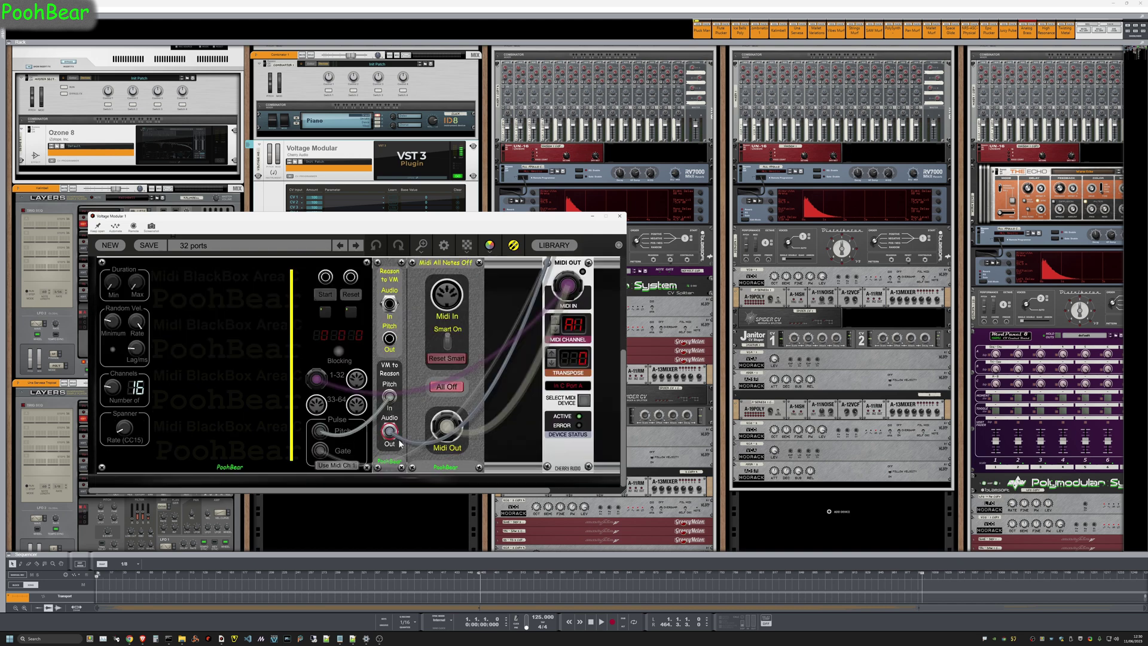
click(324, 294)
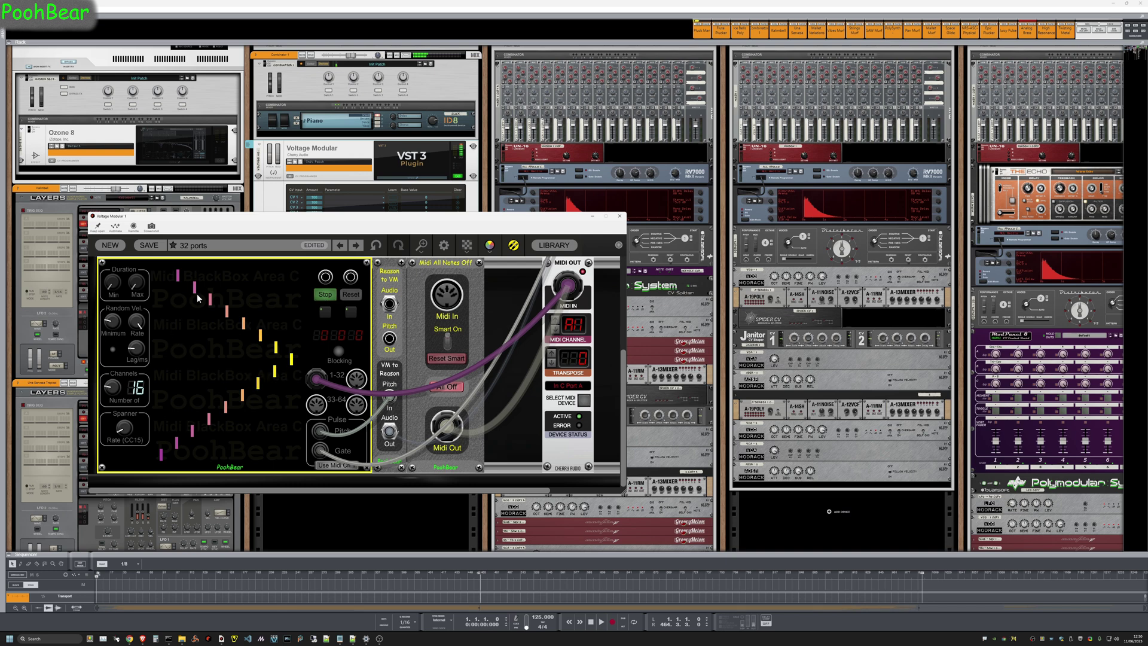
drag(331, 415, 550, 392)
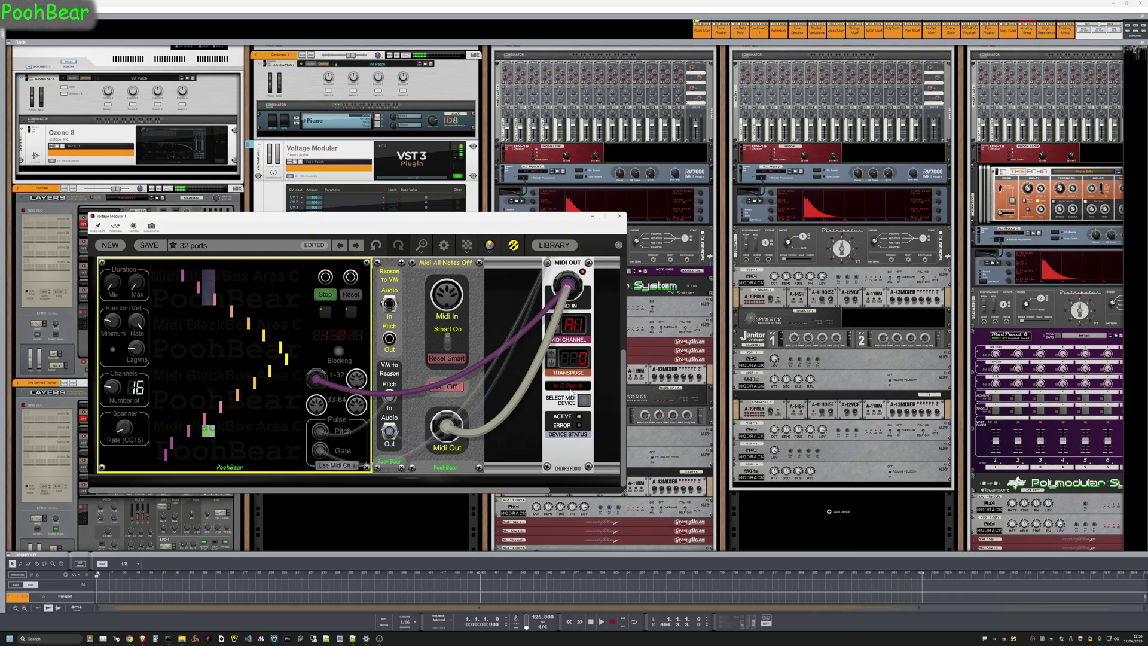
scroll(660, 52, down, 1)
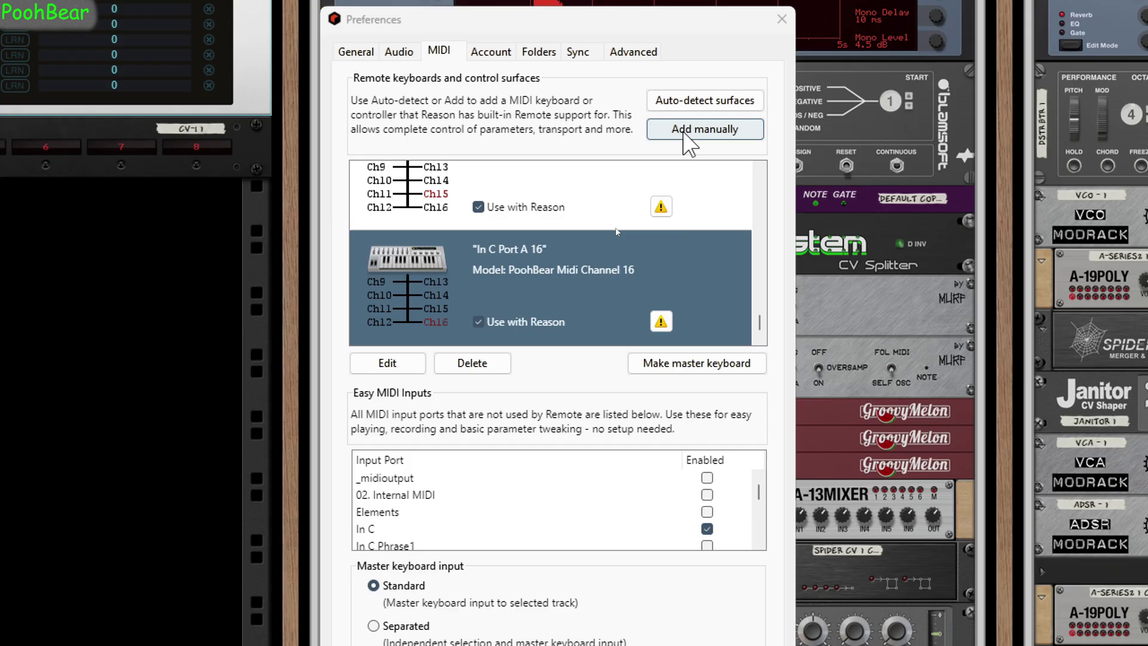
Step: Add a PoohBear Midi Channel 01 surface named Korg T1 01 on the 3- Steinberg UR22mkII -1 input
click(684, 134)
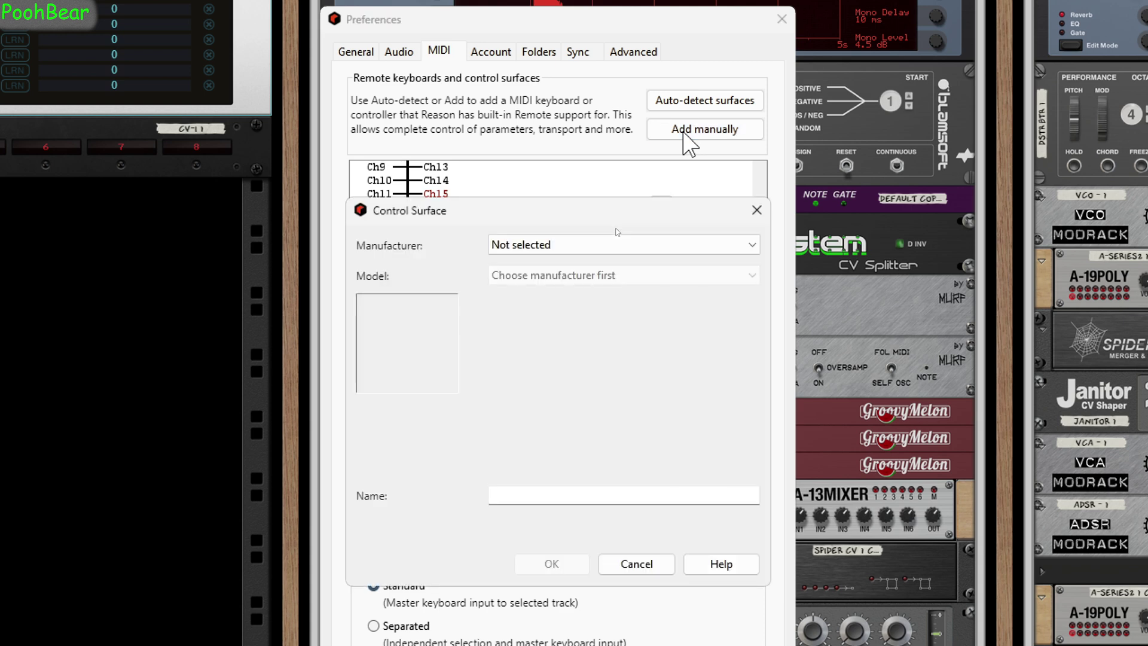
click(615, 240)
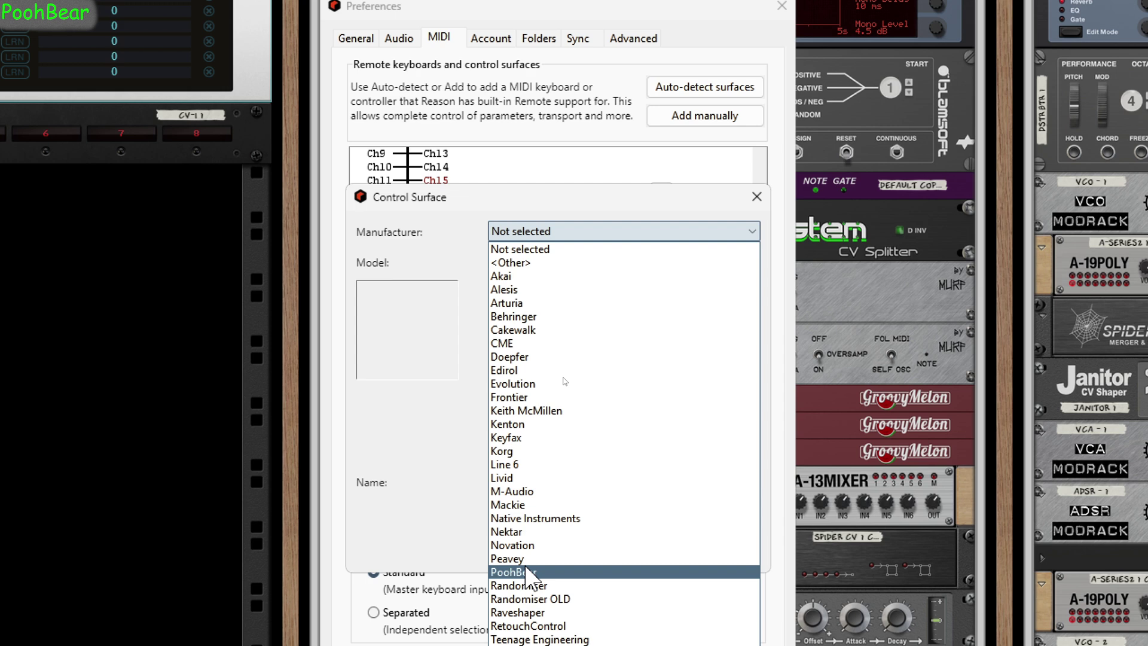
click(526, 586)
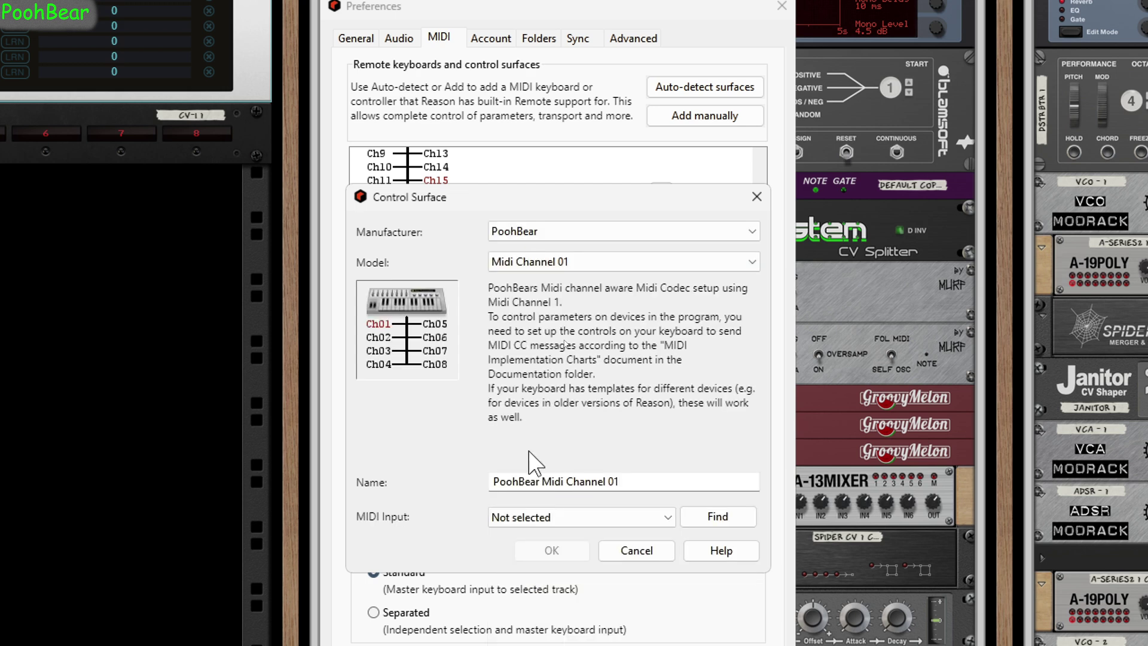
click(542, 518)
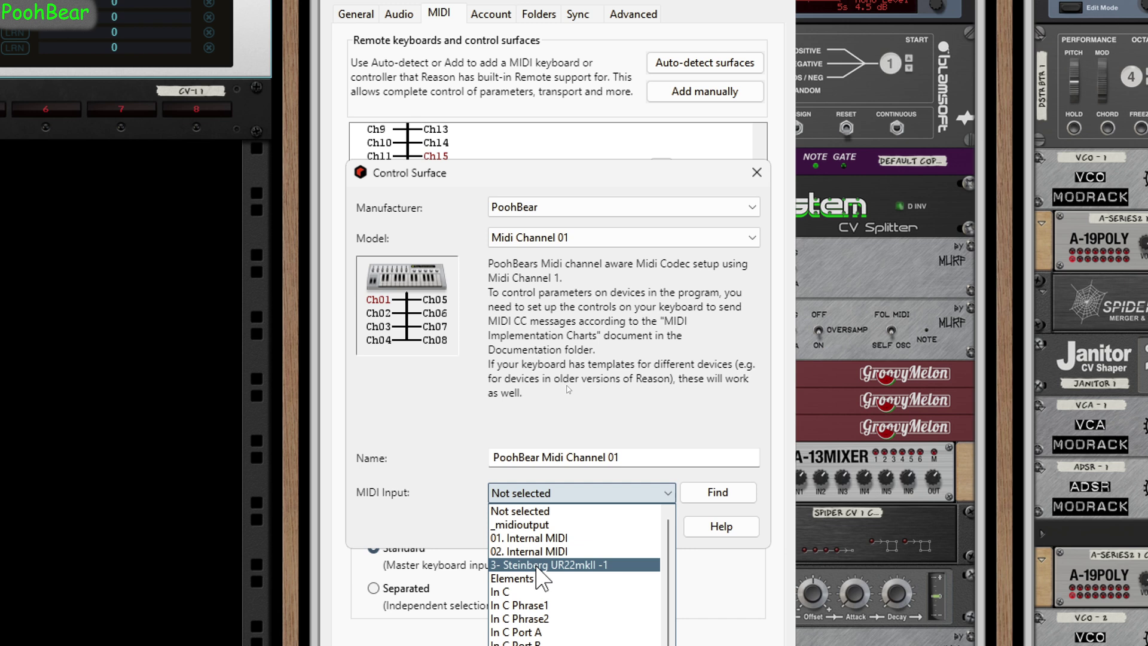
click(538, 589)
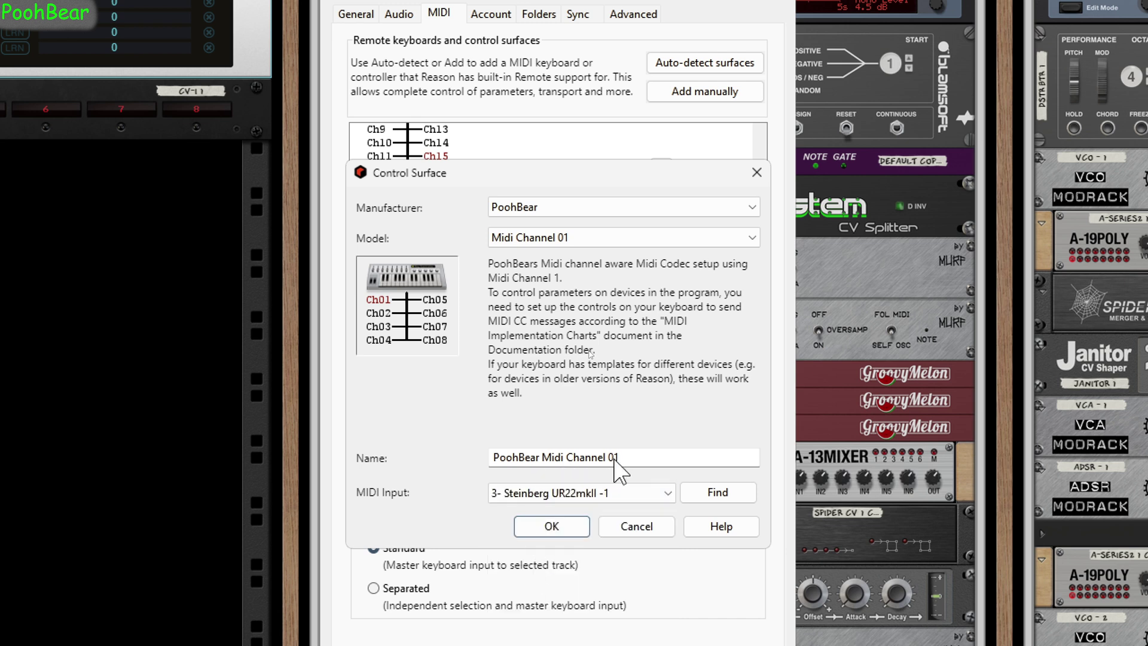
drag(607, 457, 412, 470)
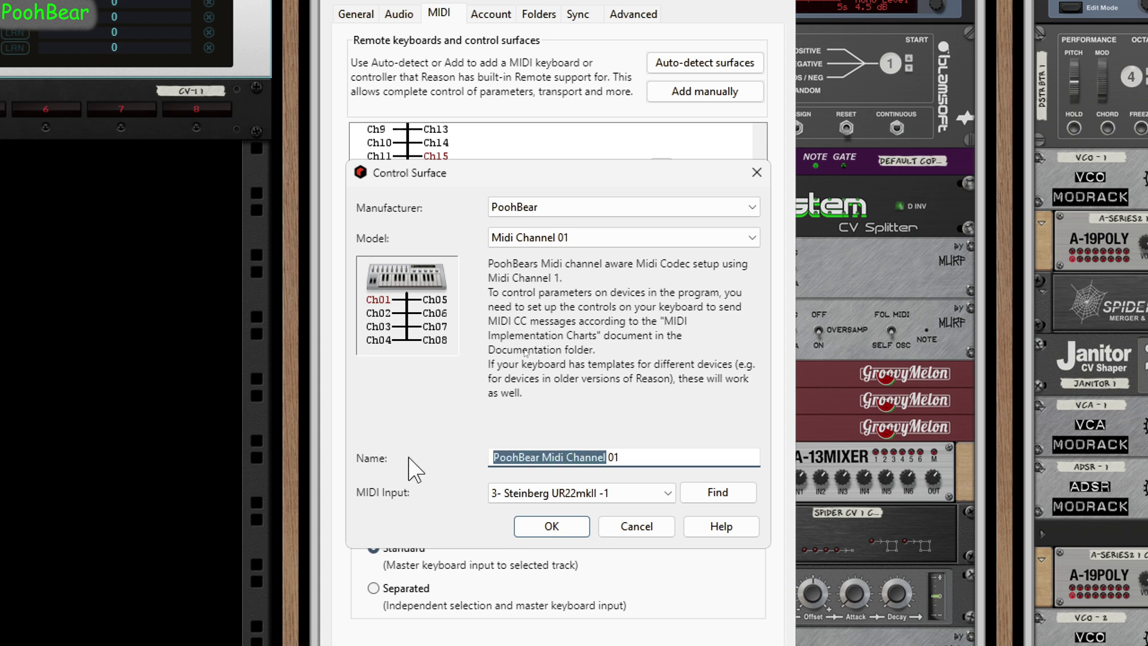
text(Korg)
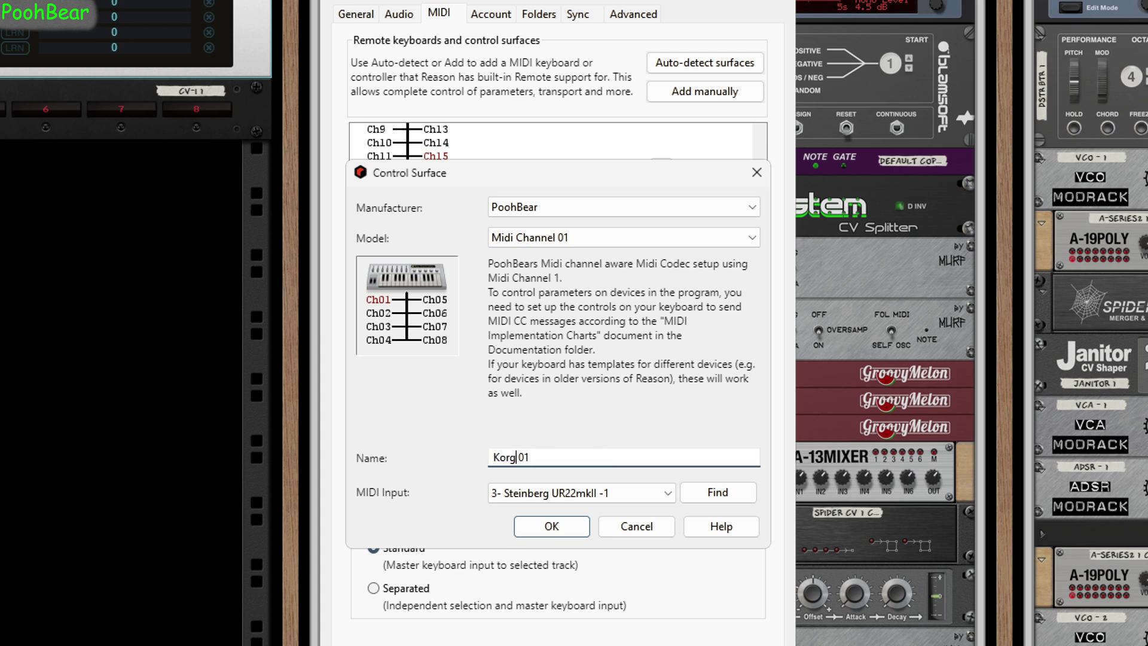
text( T1)
click(551, 526)
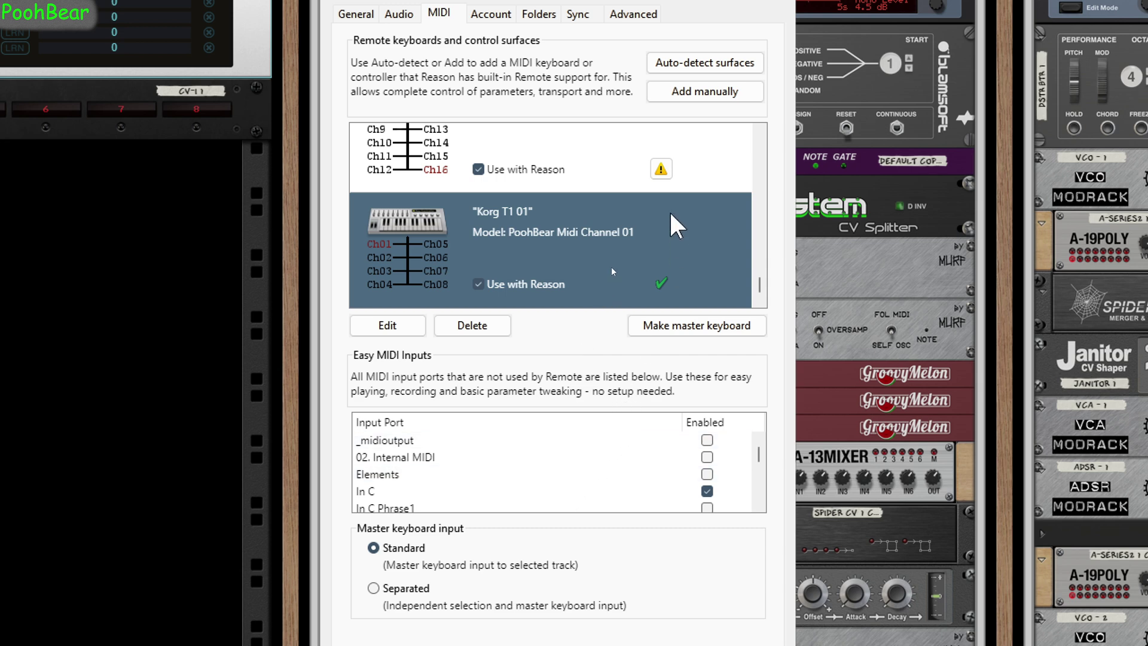
Step: Add a PoohBear Midi Channel 02 surface on Steinberg UR22mkII input, named 'Korg T1 02'
click(710, 100)
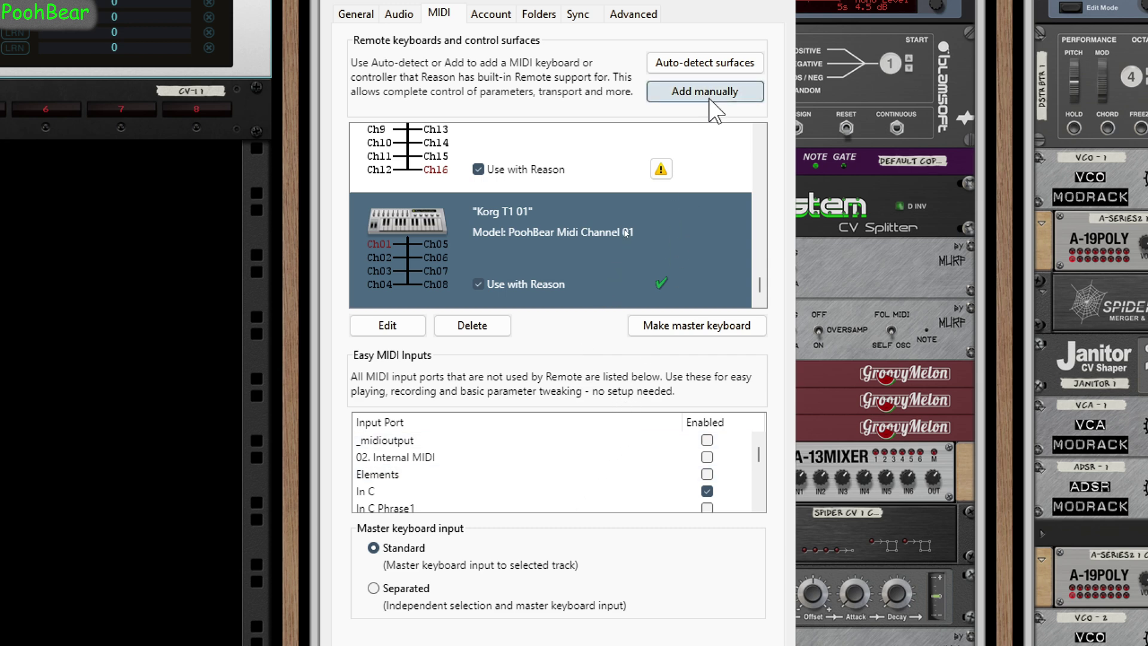
click(602, 205)
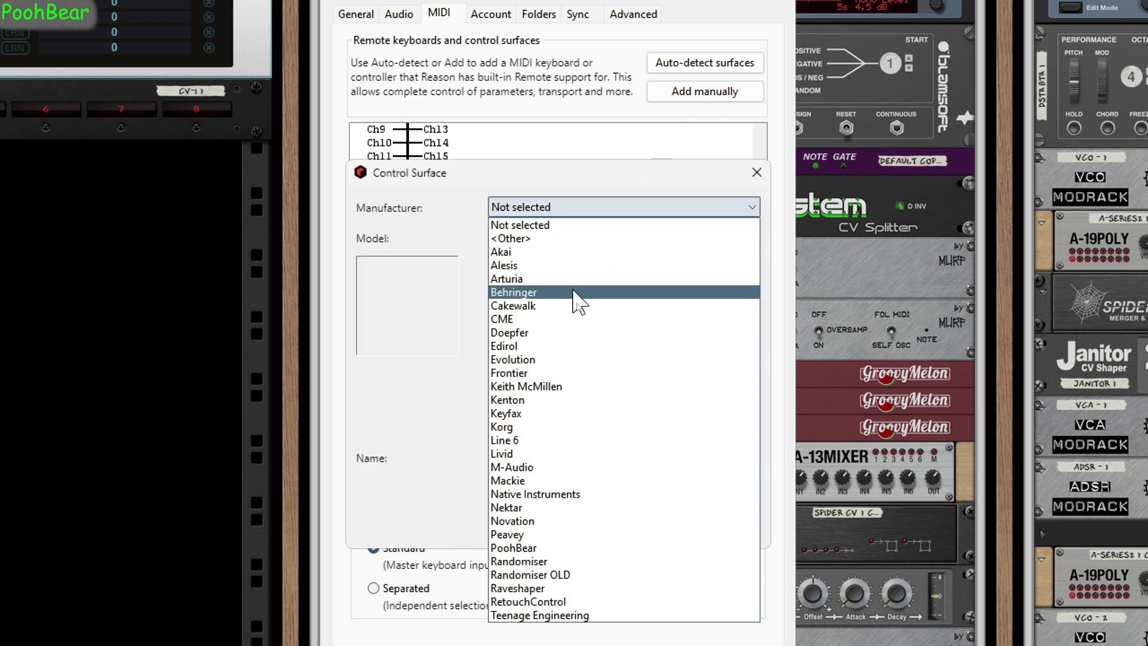
click(540, 548)
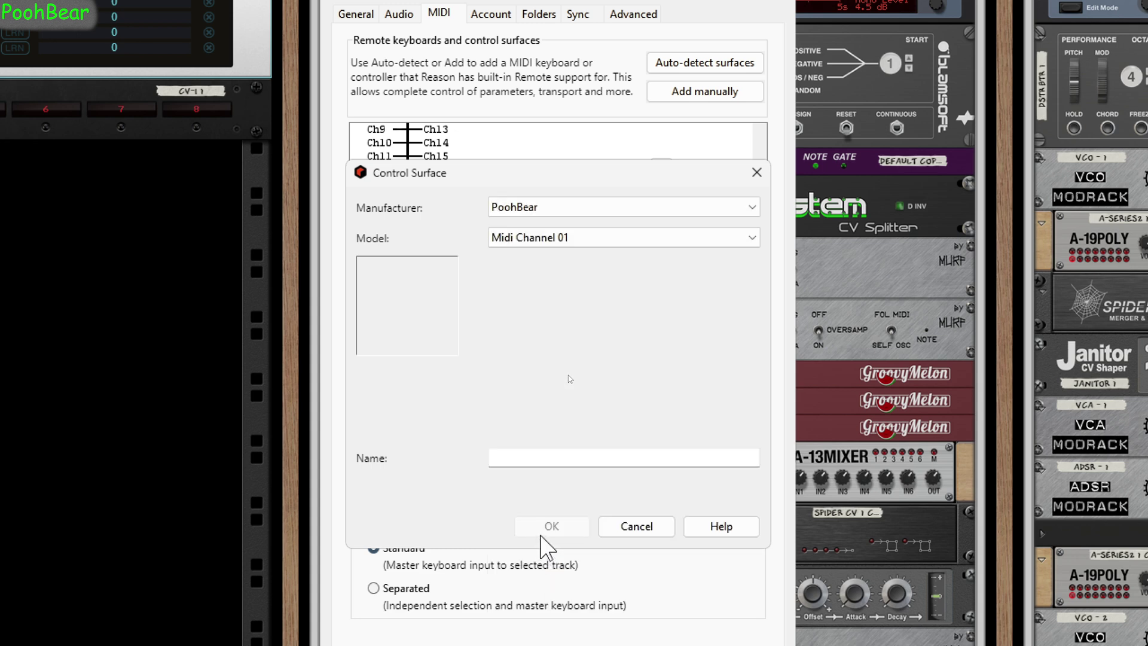
click(583, 239)
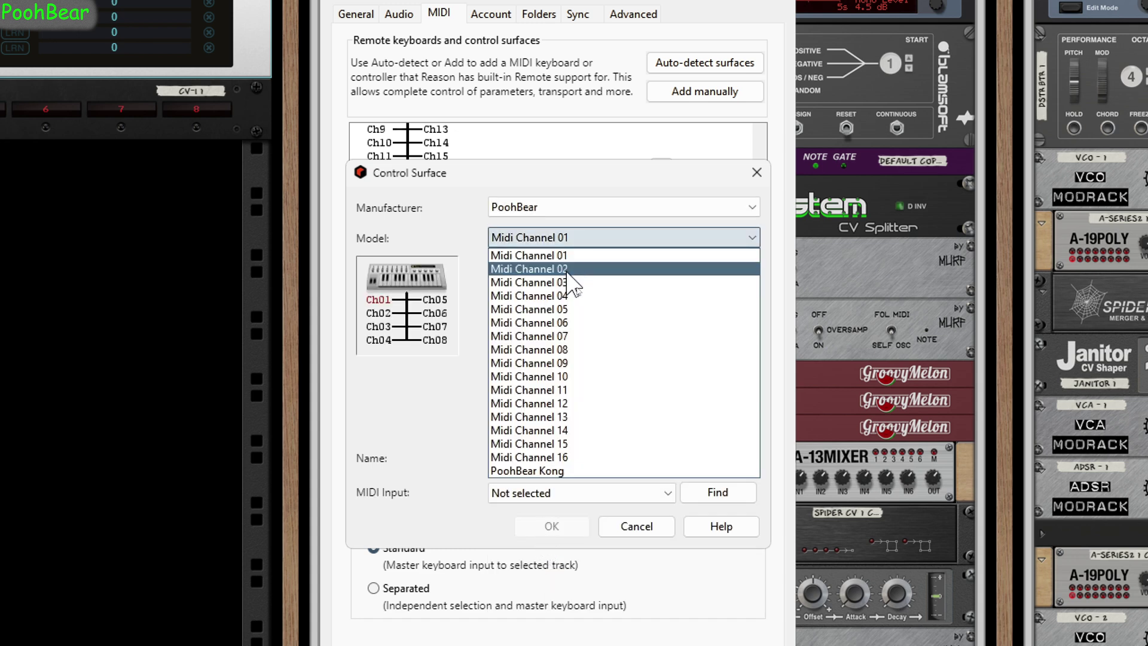
click(575, 272)
click(545, 495)
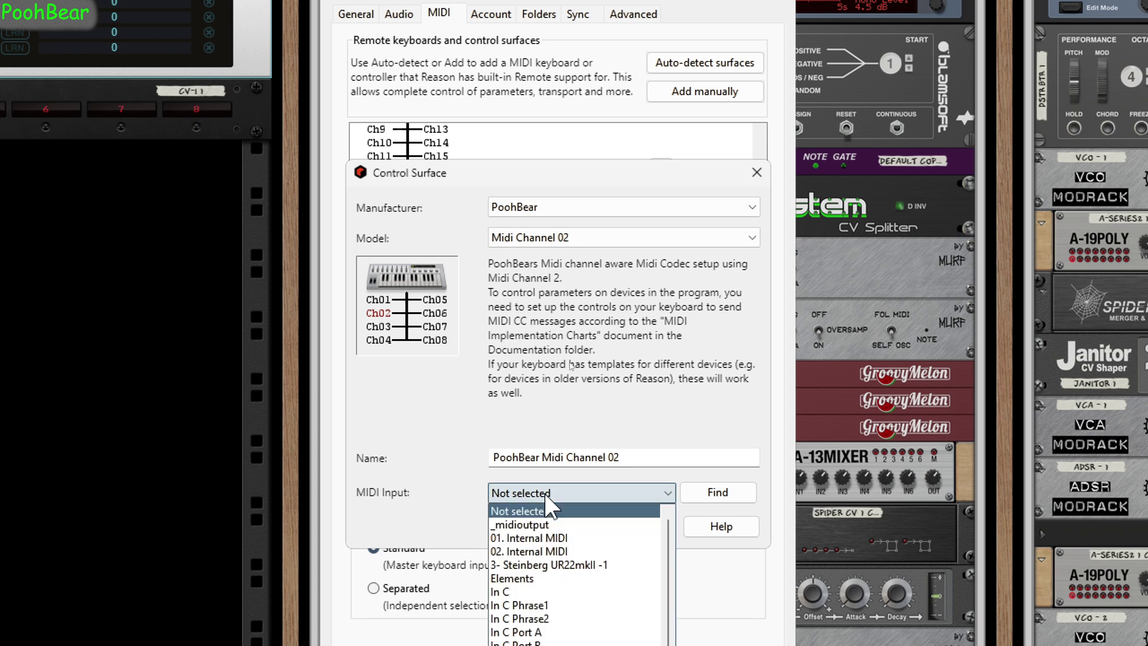
click(547, 565)
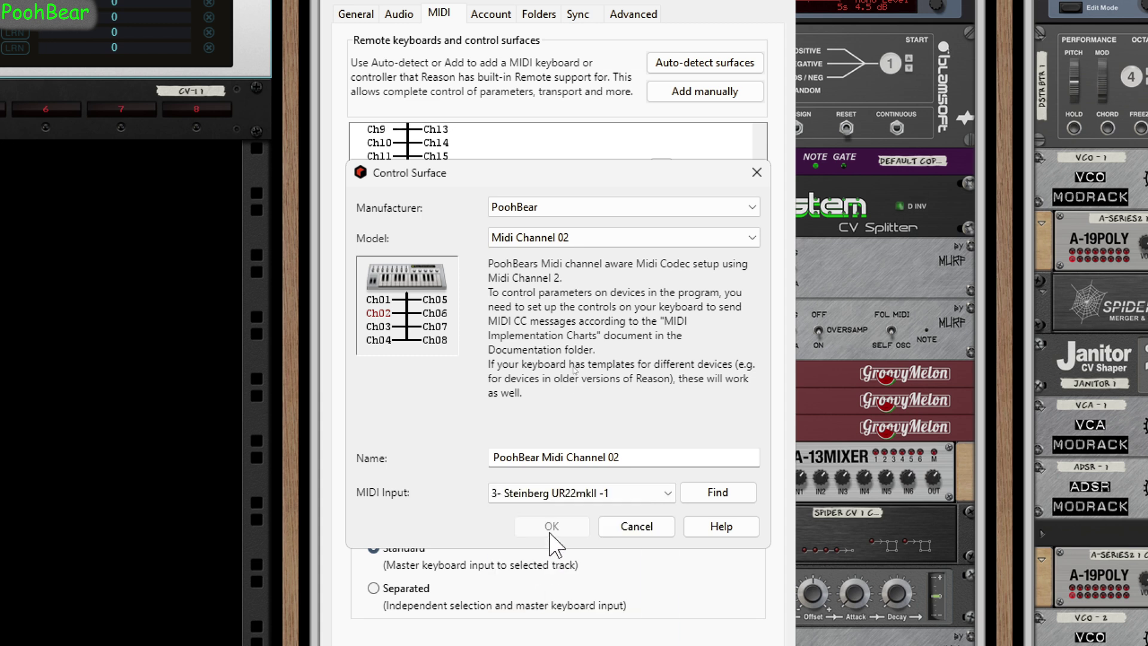
click(604, 461)
drag(485, 459, 461, 472)
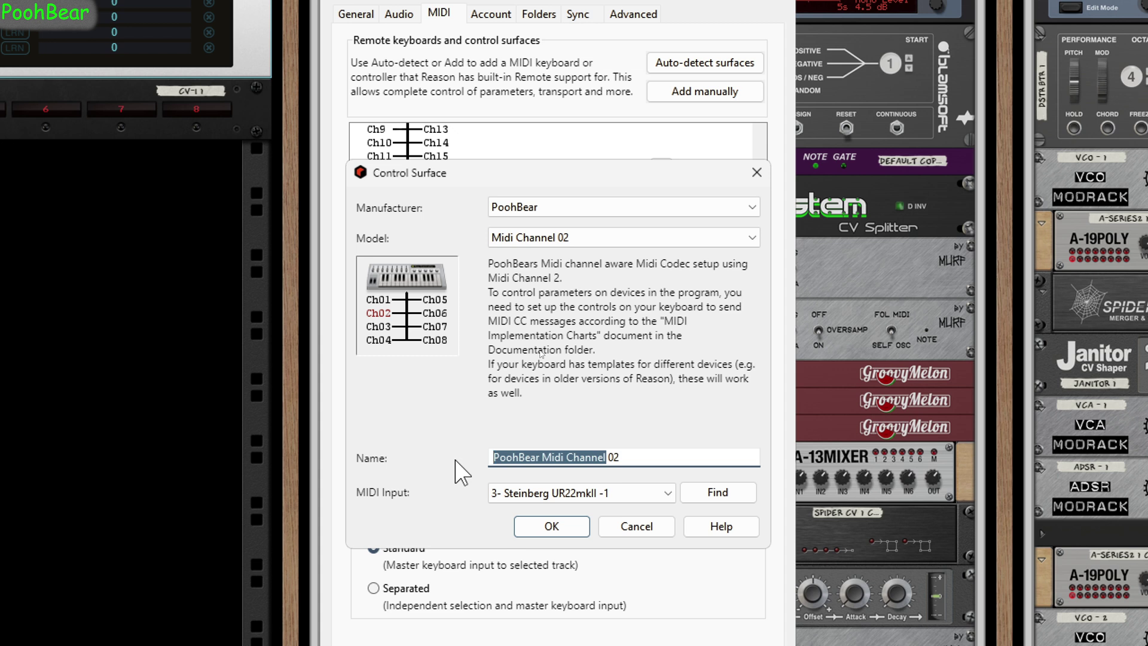
text(Korg )
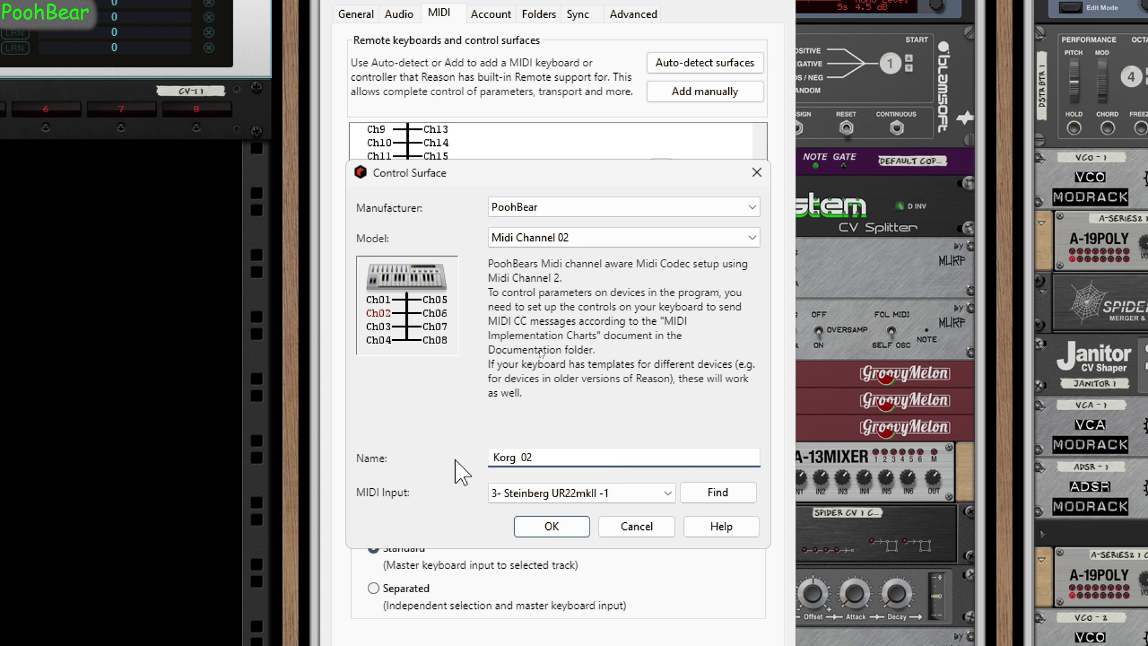
text(T1)
click(552, 527)
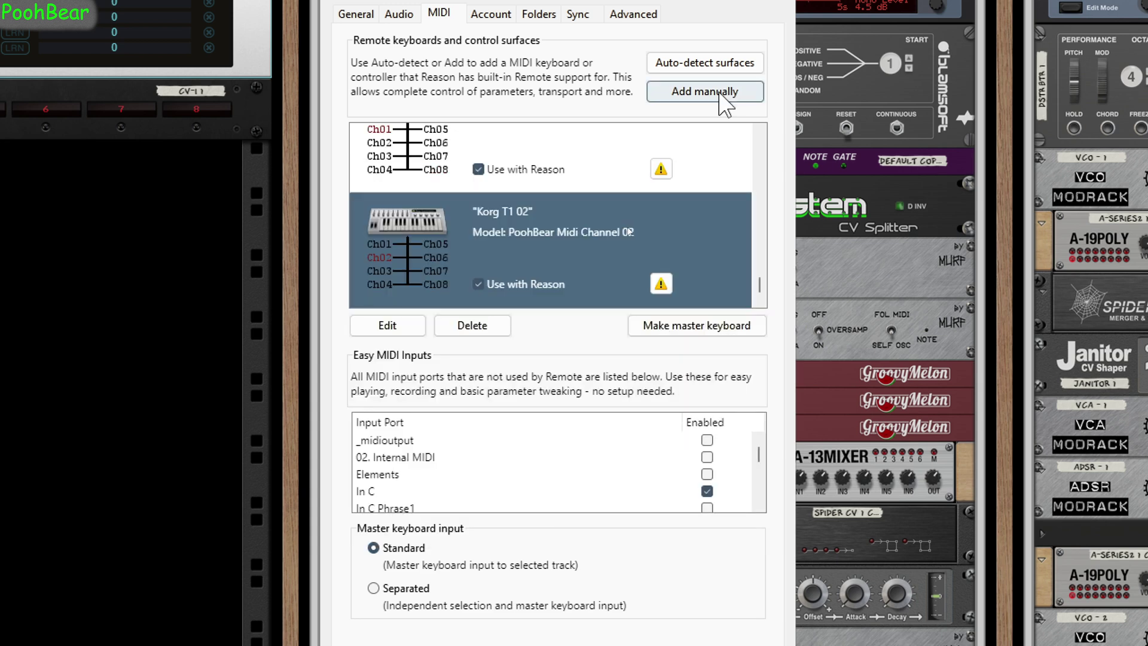
Step: Add a PoohBear Midi Channel 03 surface on Steinberg UR22mkII input, renamed 'D-70 03'
click(724, 96)
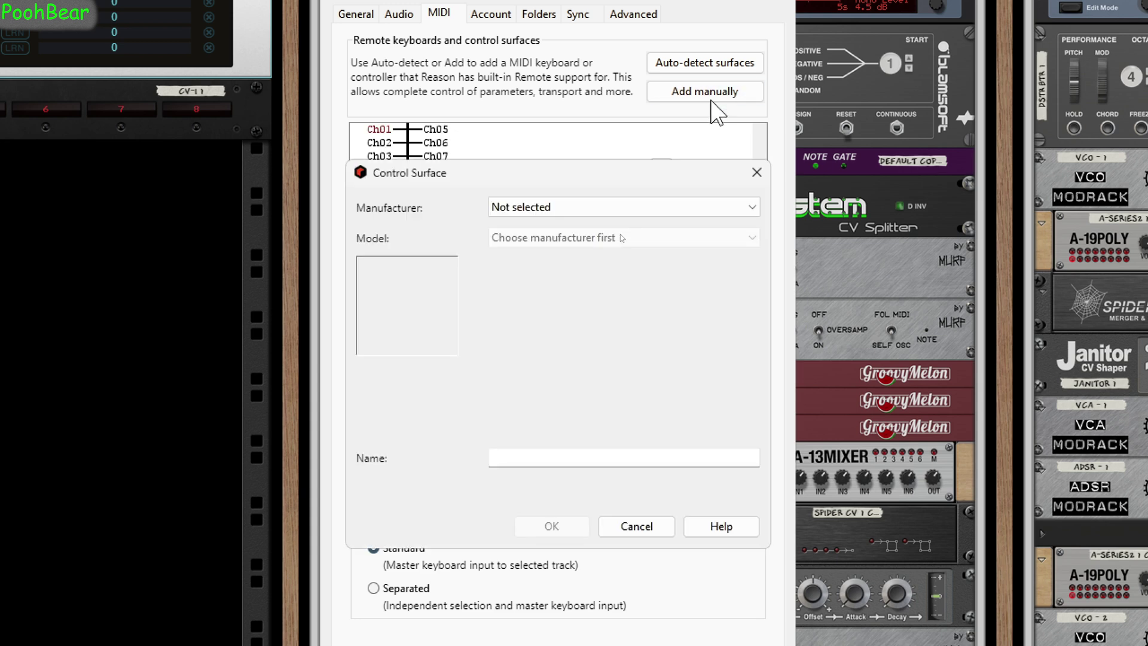
click(617, 207)
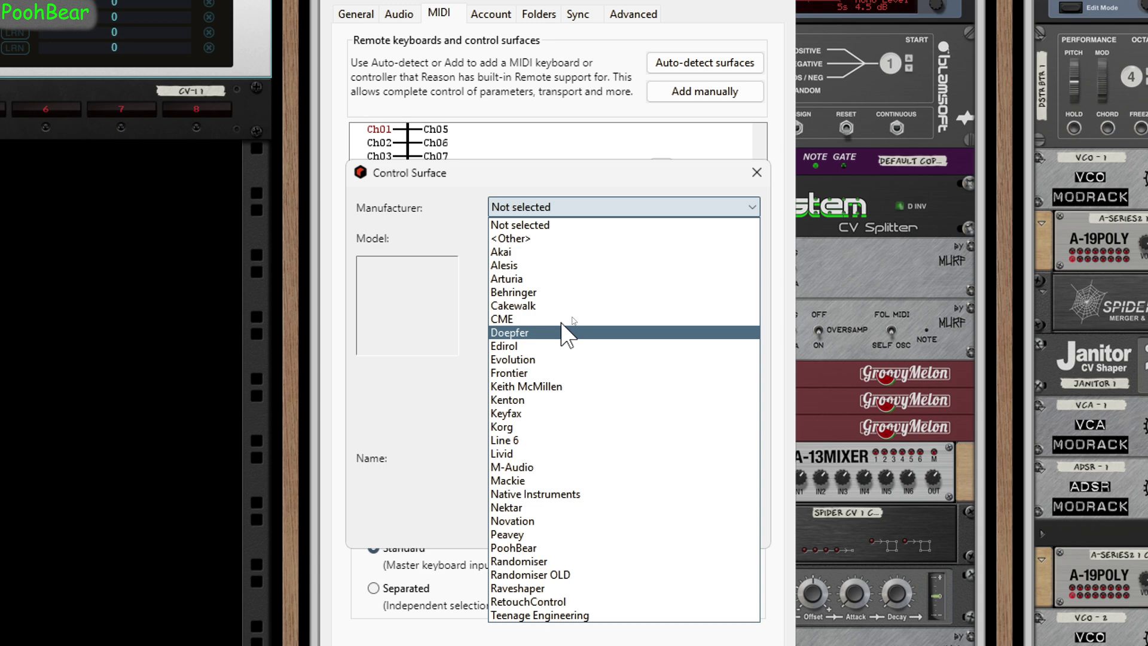
click(526, 547)
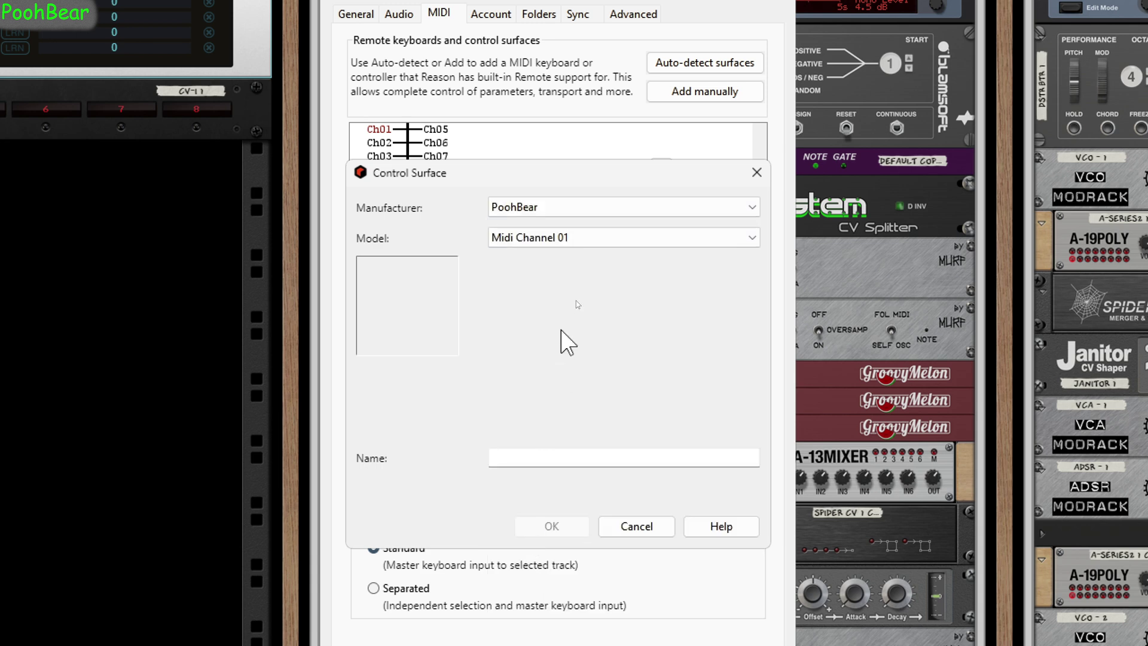
click(581, 239)
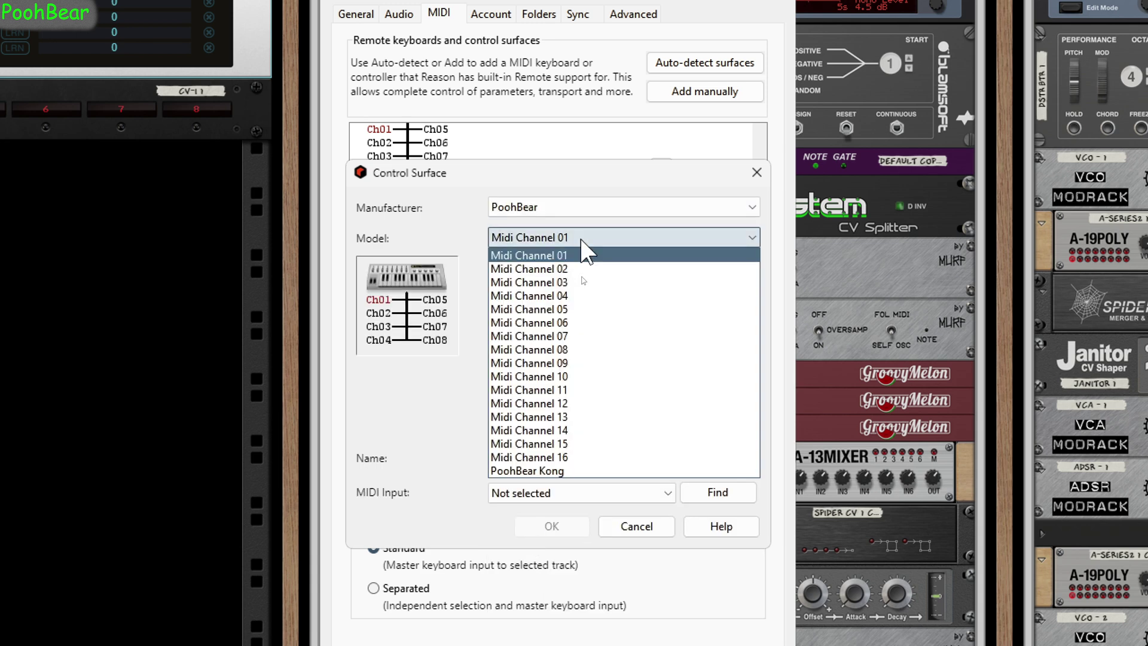
click(570, 283)
click(531, 493)
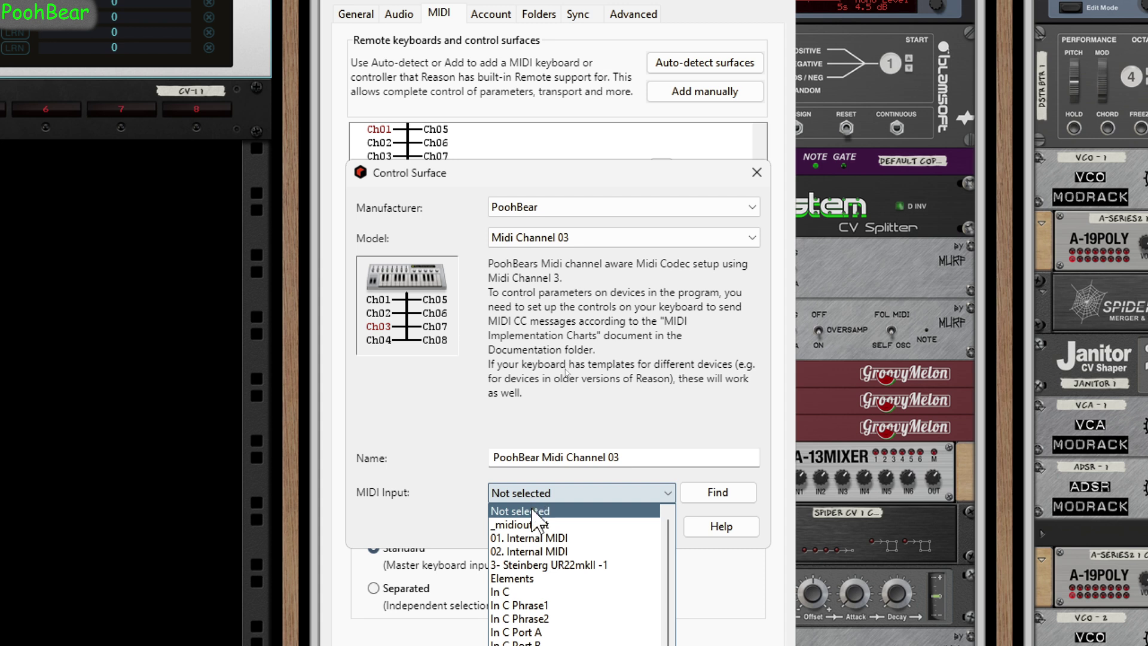
click(535, 565)
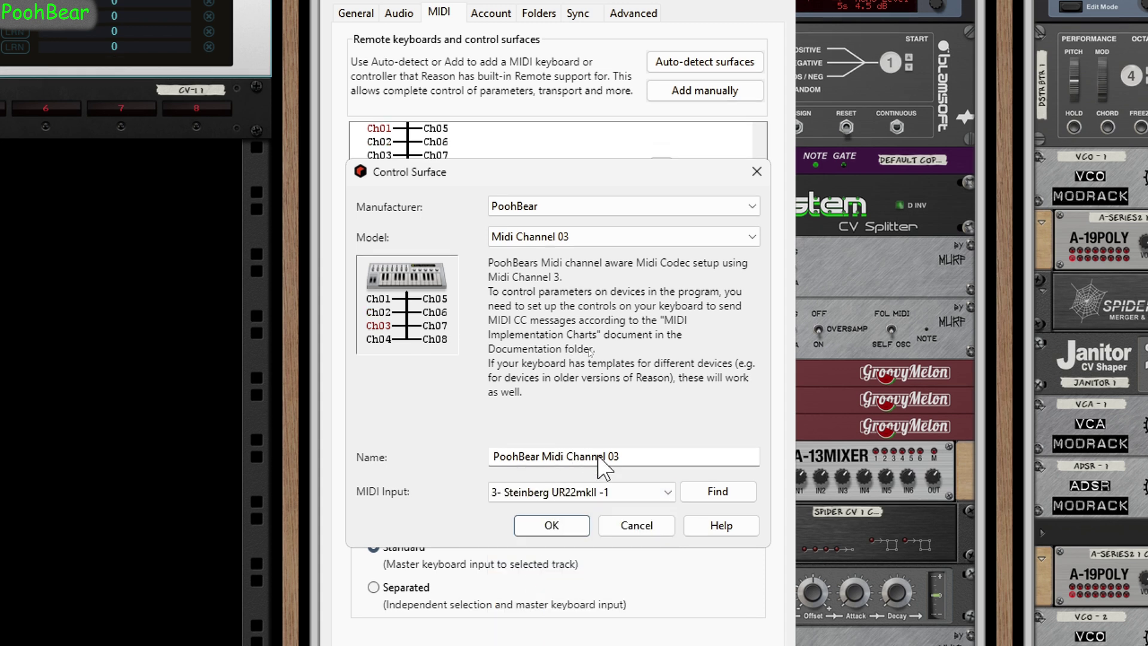
drag(606, 457, 492, 461)
text(D-)
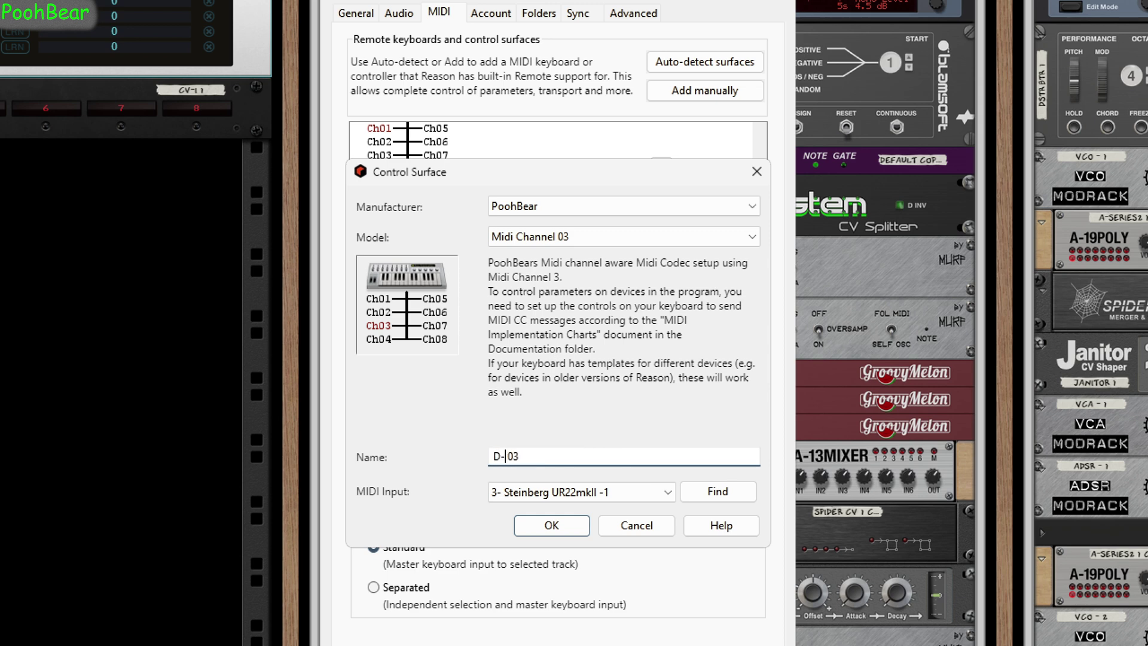
text(70)
click(563, 526)
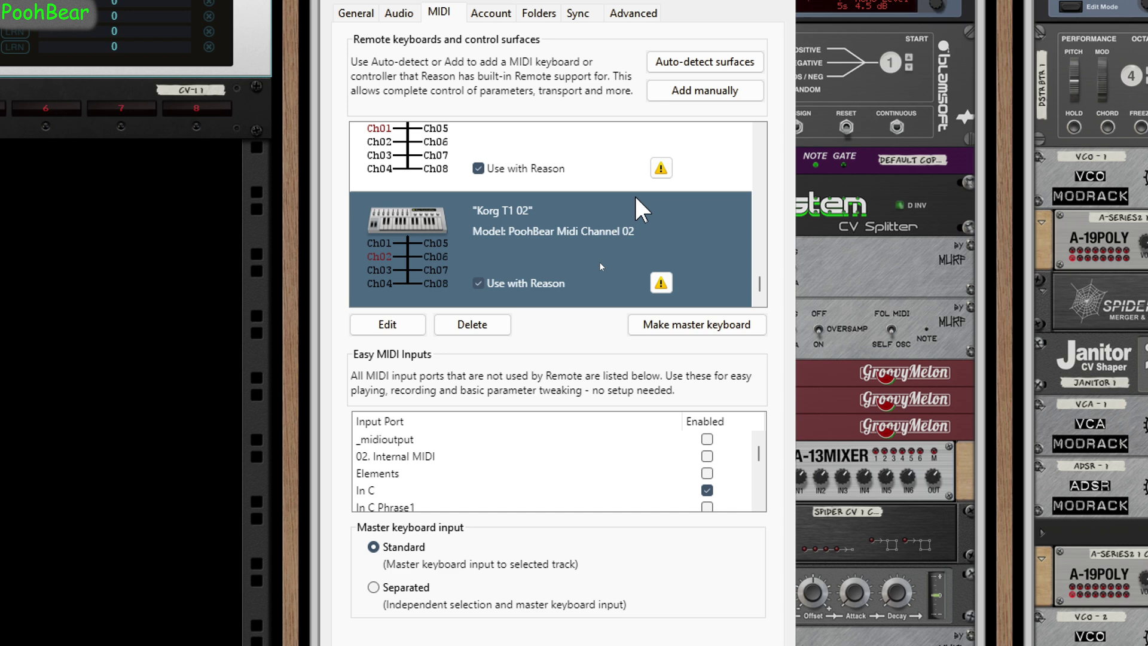
click(673, 99)
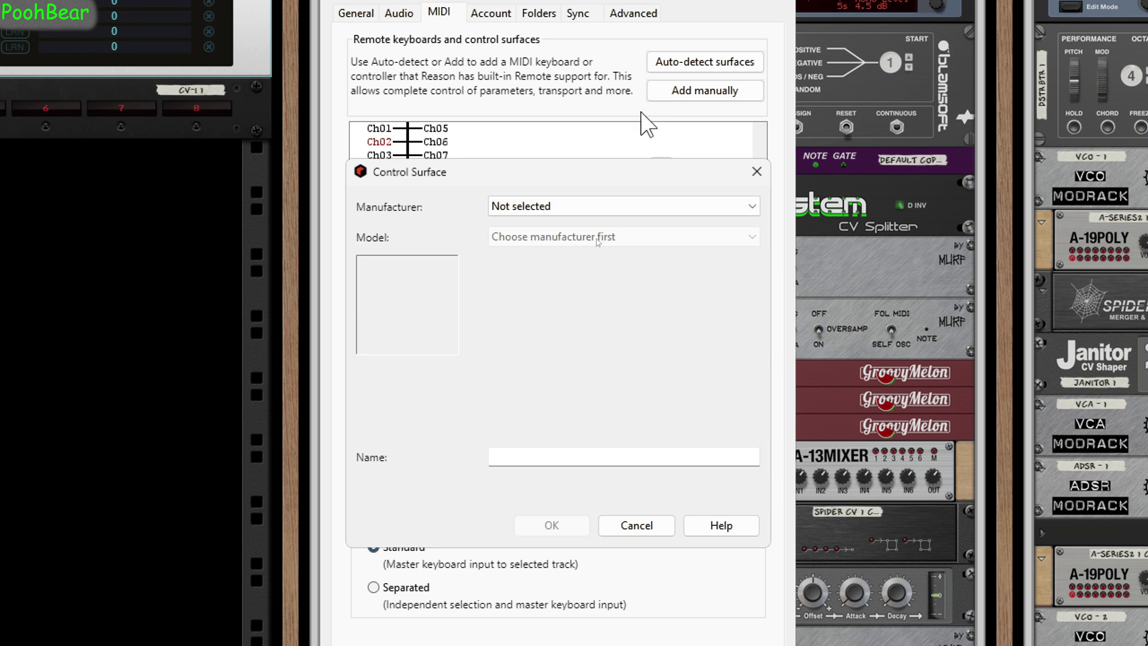
Step: Choose PoohBear Midi Channel 08 on Steinberg UR22mkII input and replace the name prefix with 'FCB1010'
click(598, 204)
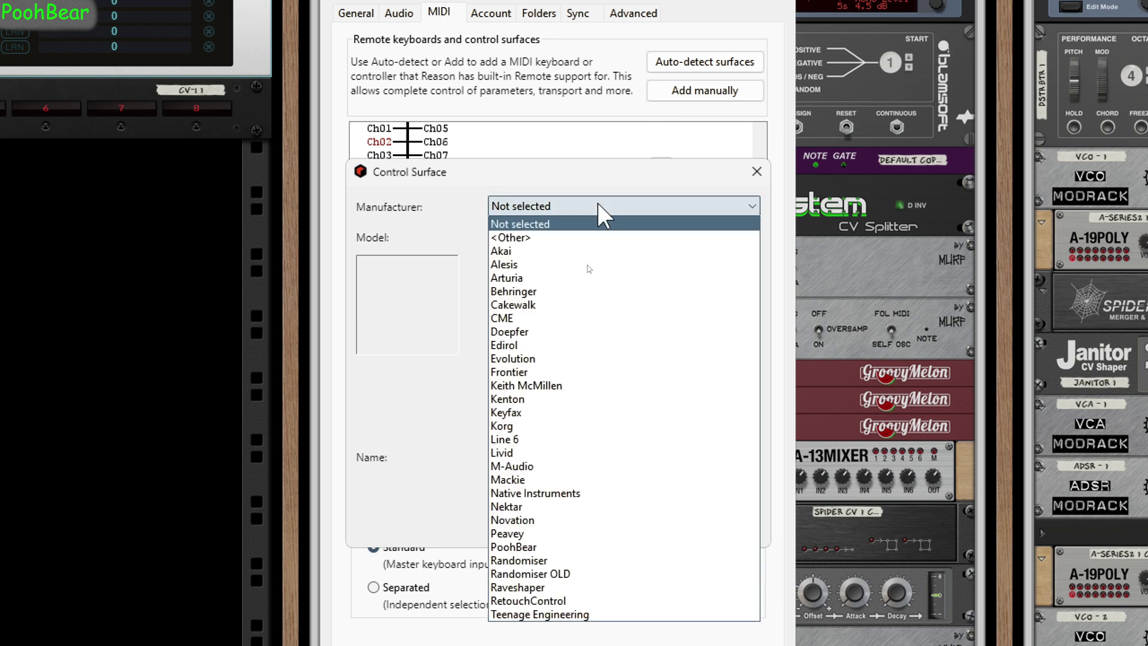
click(516, 547)
click(598, 236)
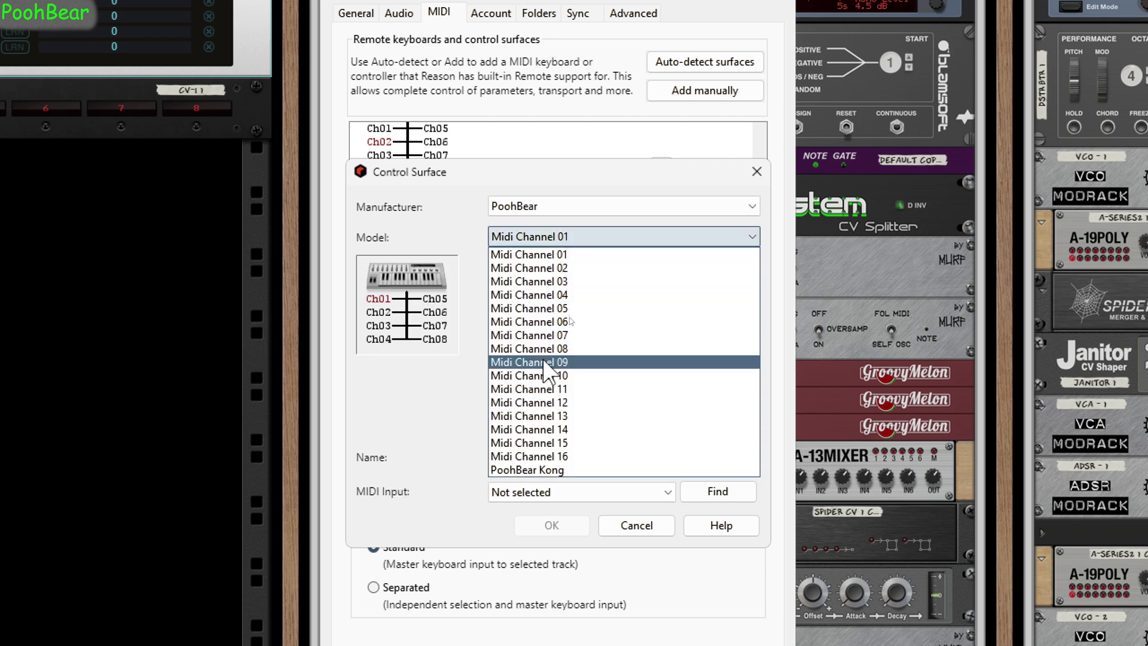
click(542, 358)
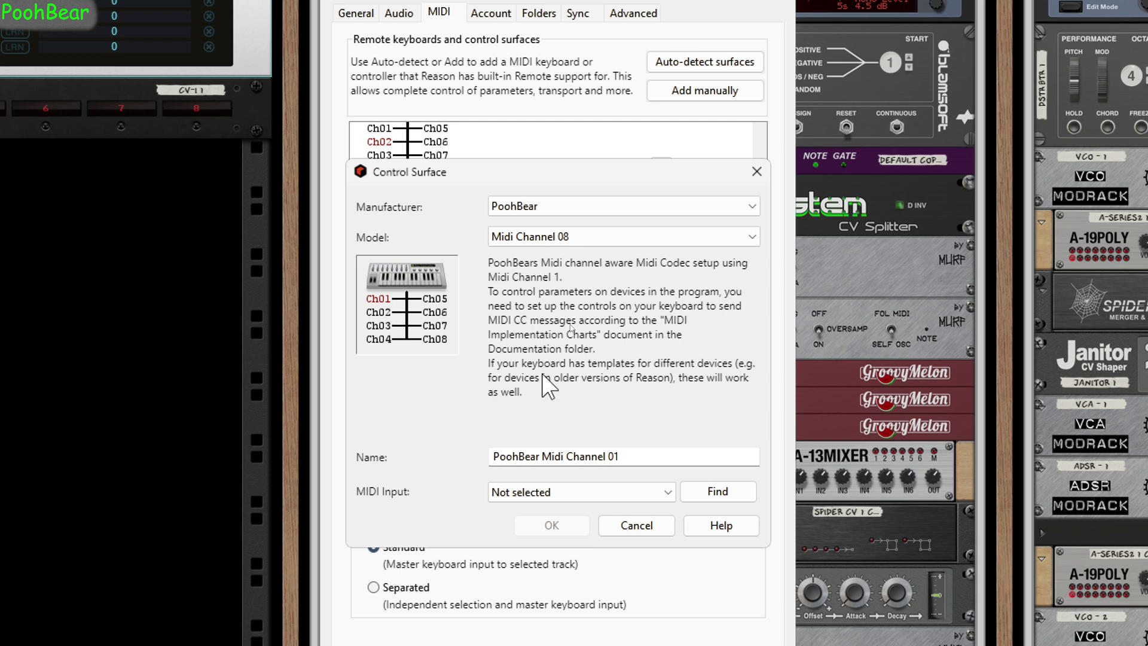
click(568, 491)
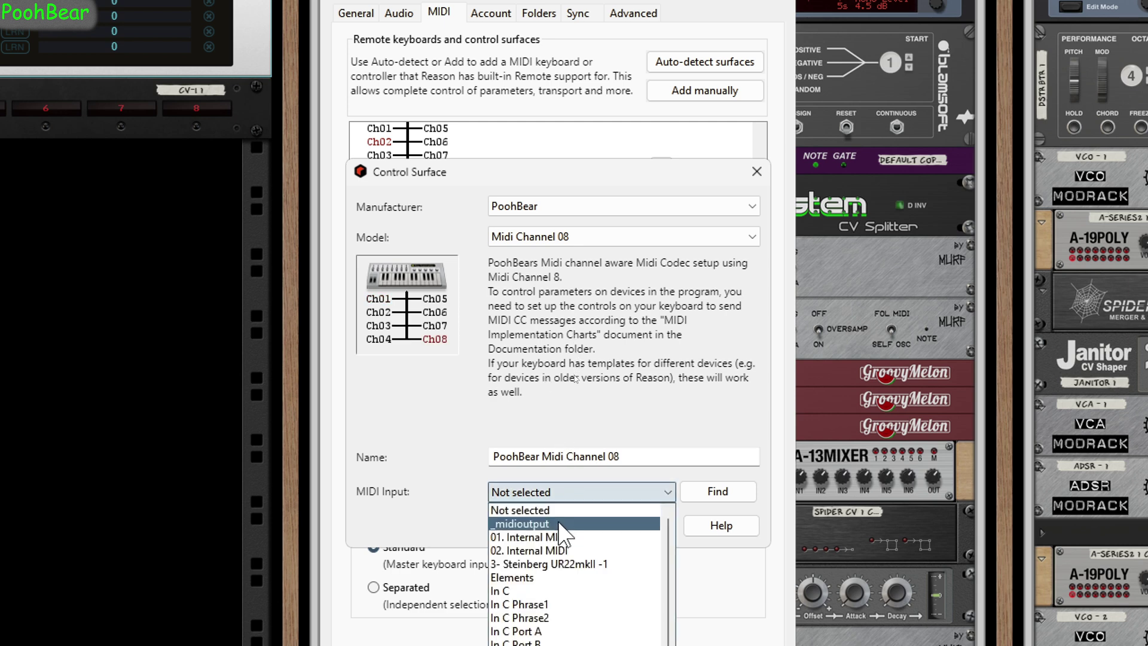
click(566, 561)
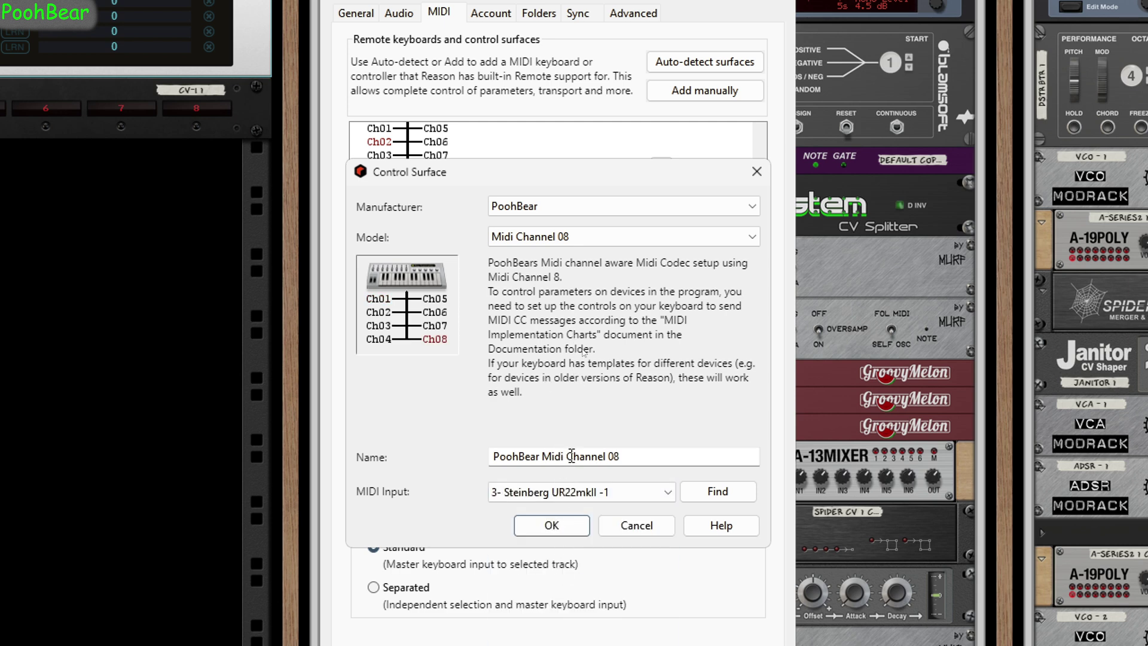
drag(606, 460, 497, 461)
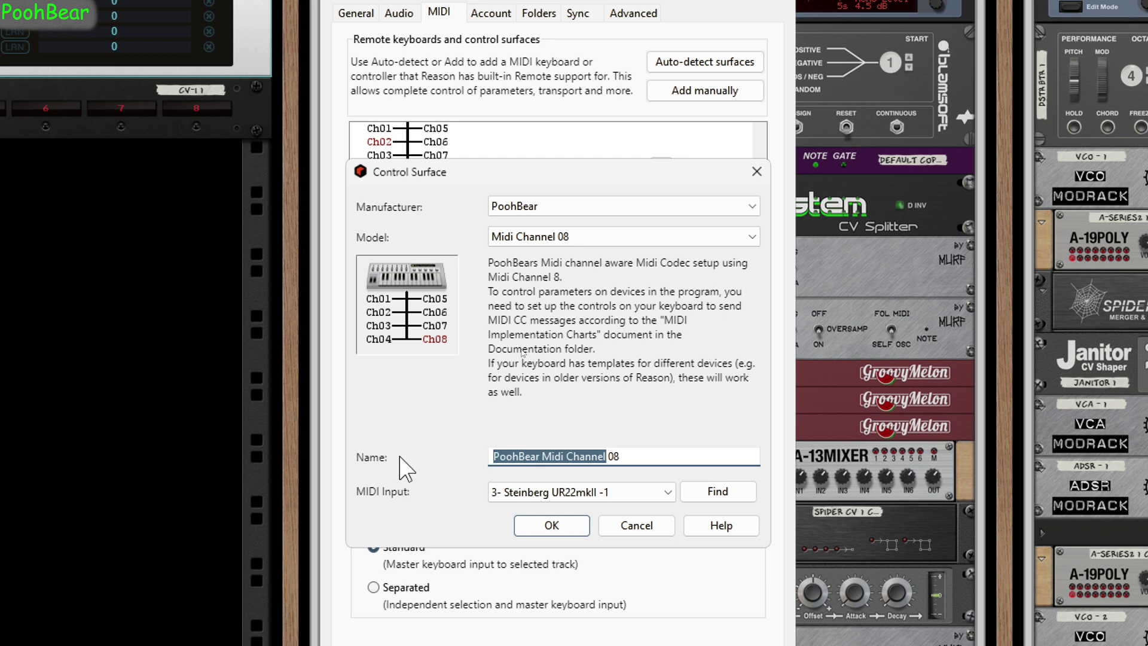
text(FCB)
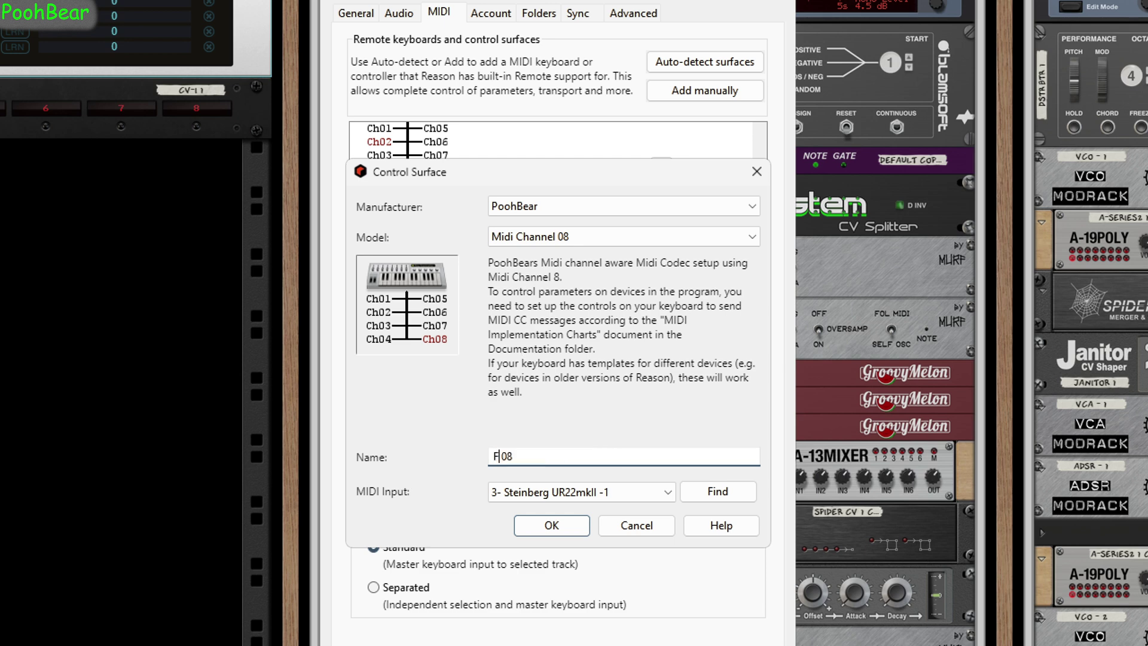
text(1010)
click(551, 526)
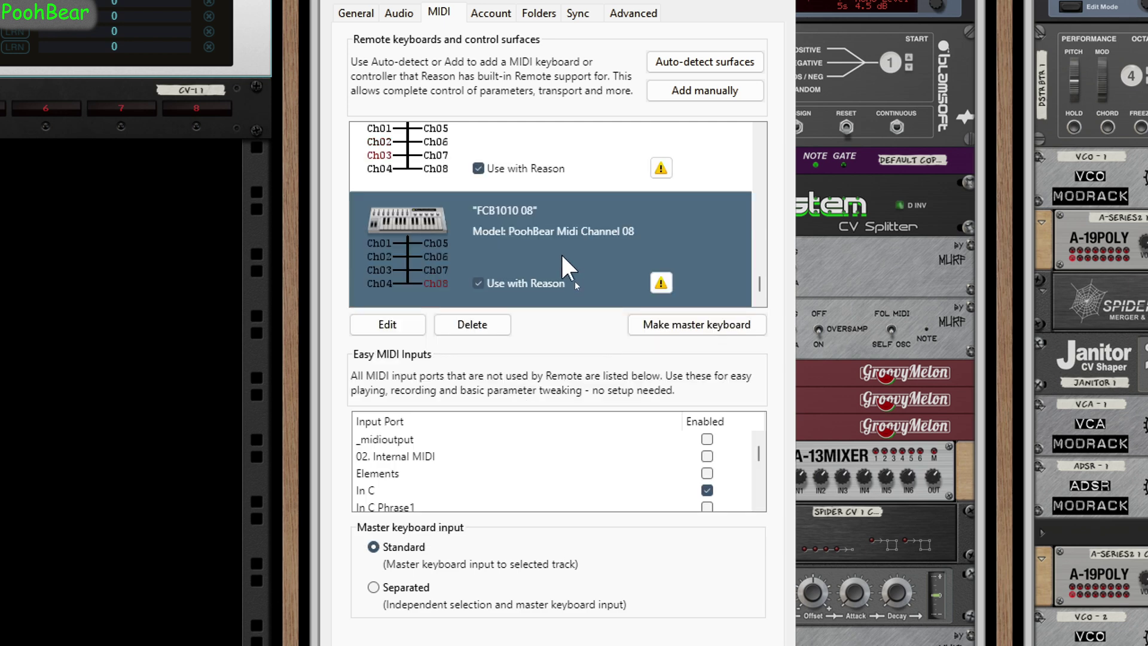
scroll(590, 280, up, 5)
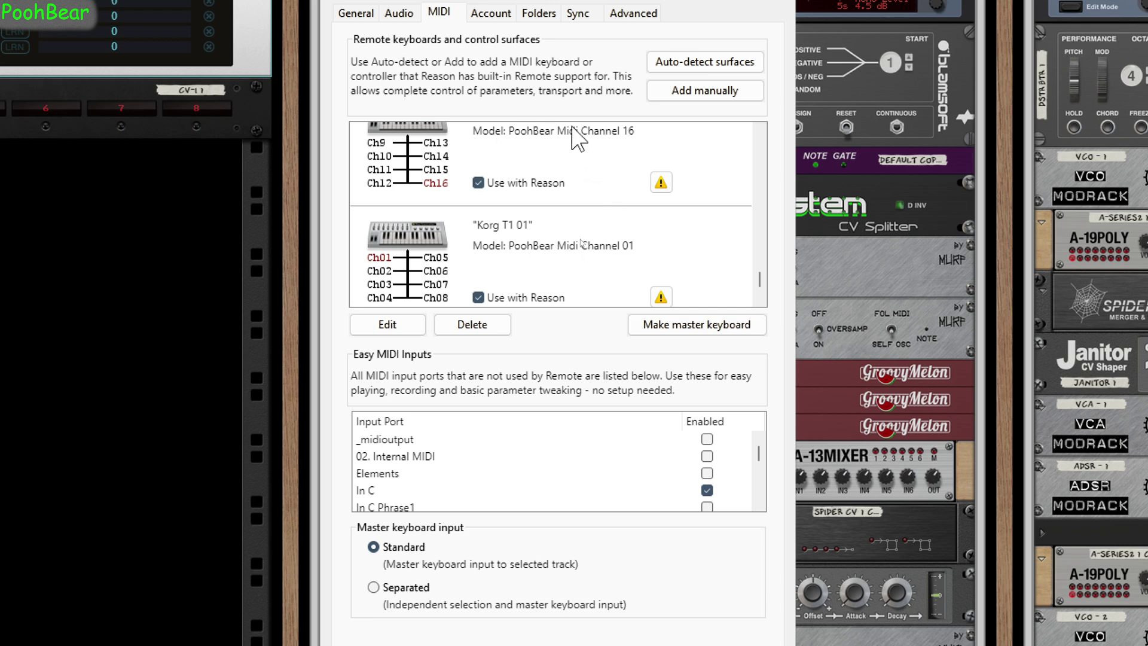
scroll(589, 175, up, 3)
scroll(630, 230, up, 5)
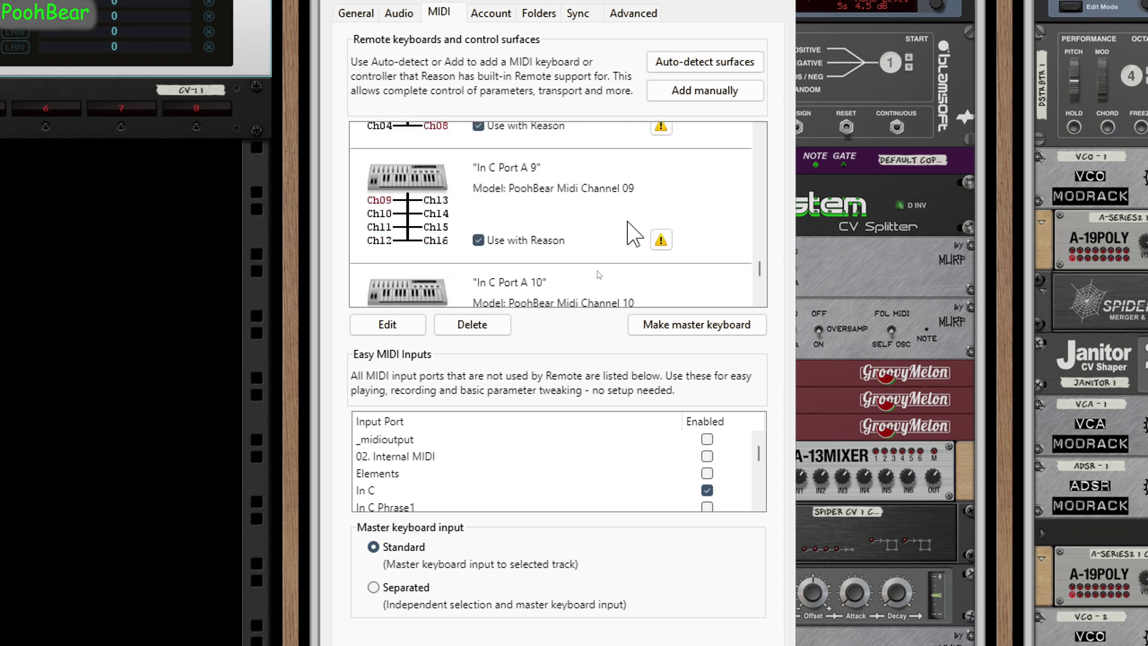
scroll(598, 173, up, 6)
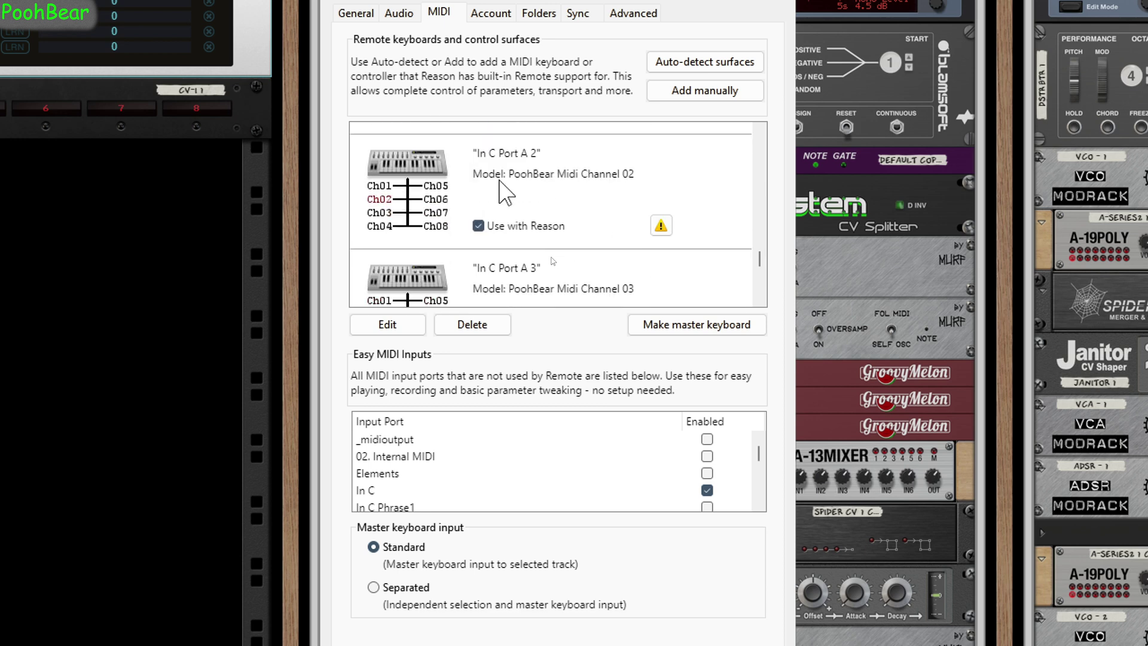
scroll(592, 264, up, 2)
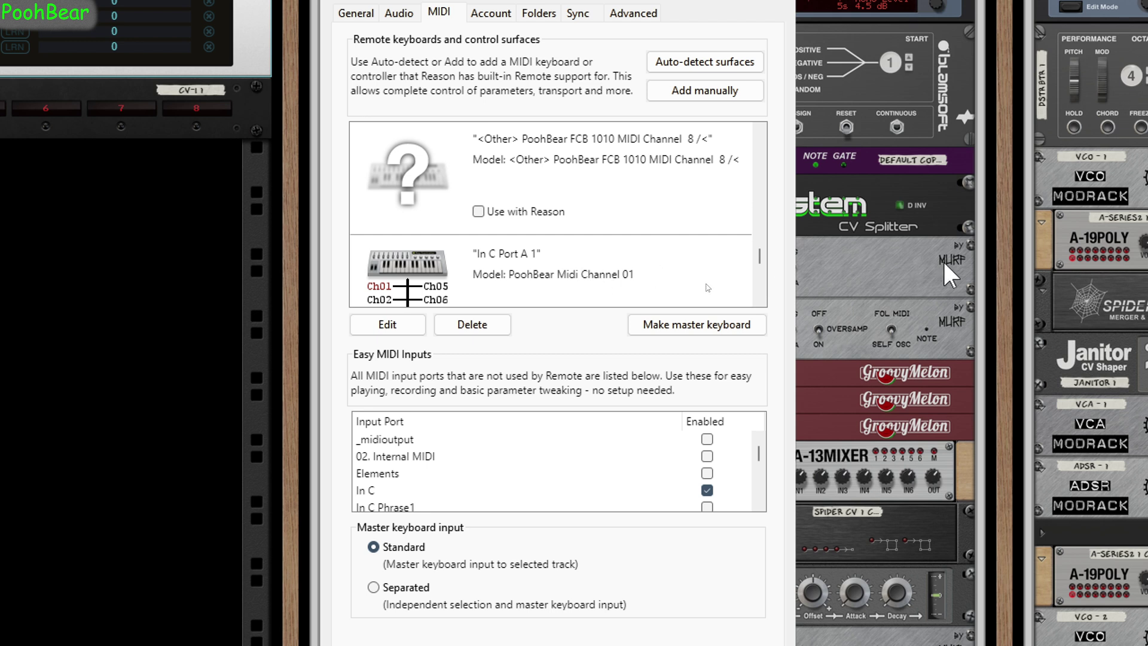
scroll(930, 245, up, 2)
scroll(930, 245, up, 2)
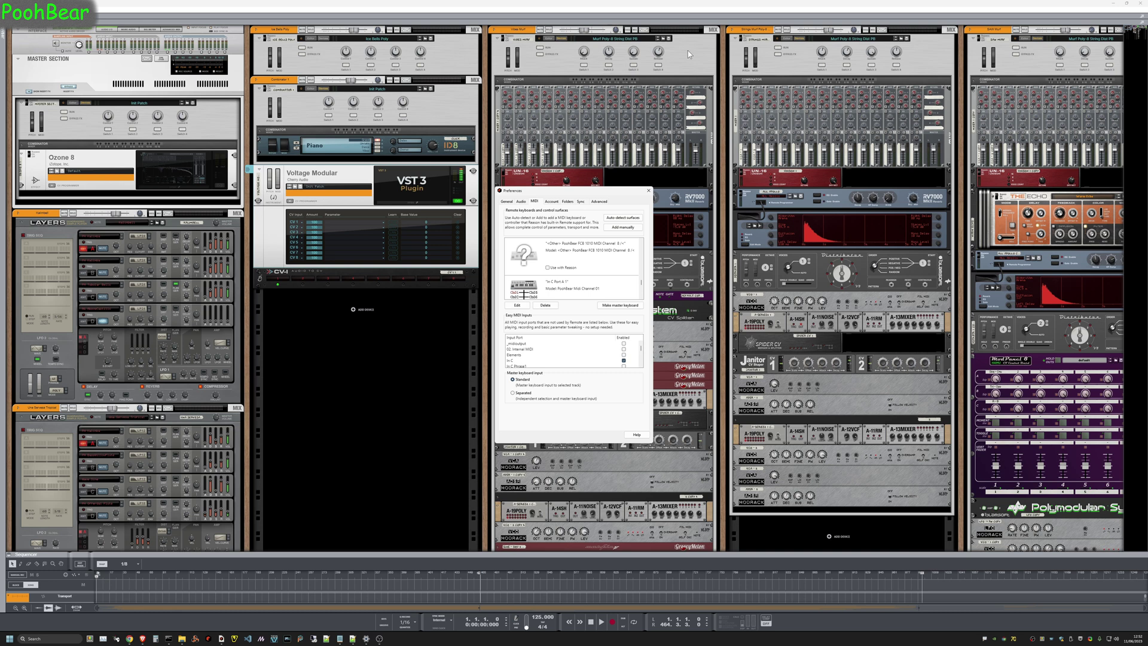
Step: Right-click a rack device to show its Lock to This Device options for the new surfaces
right_click(687, 50)
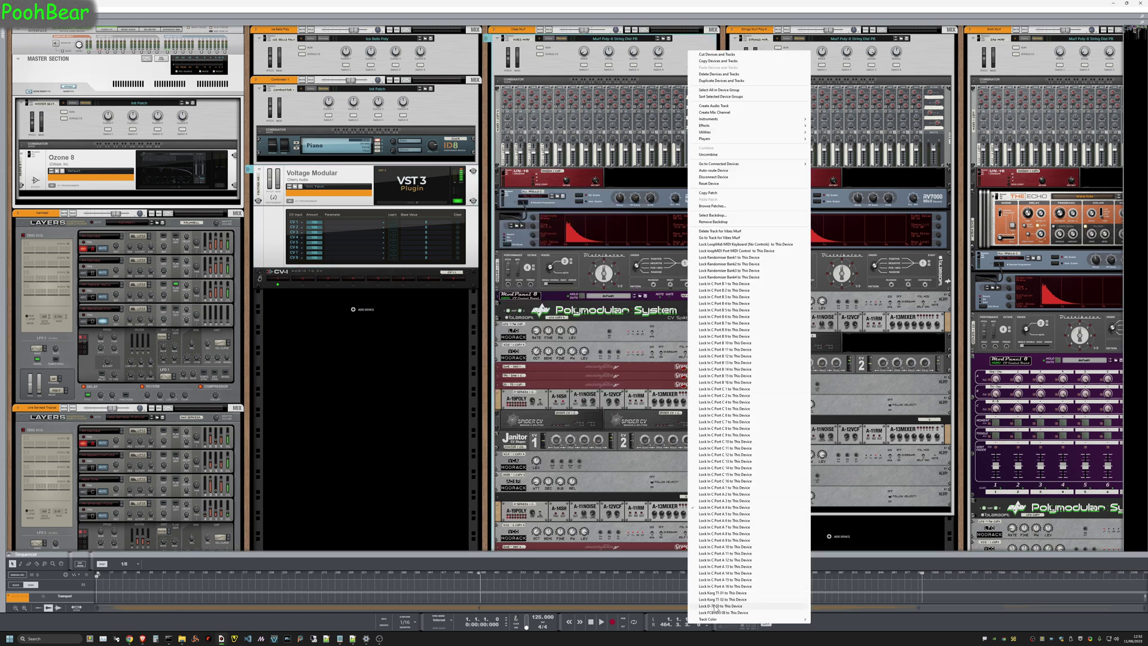